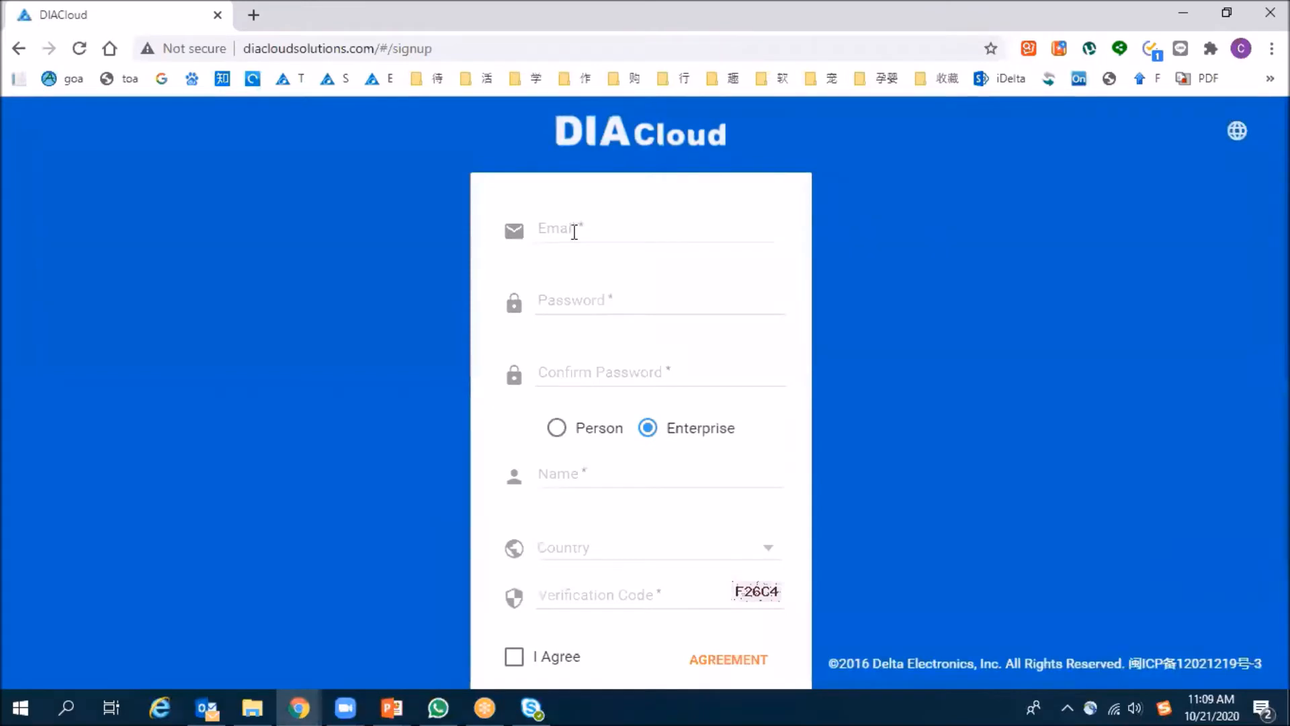
- Examine the account sign-up form from the email field down to the account creation option
click(478, 293)
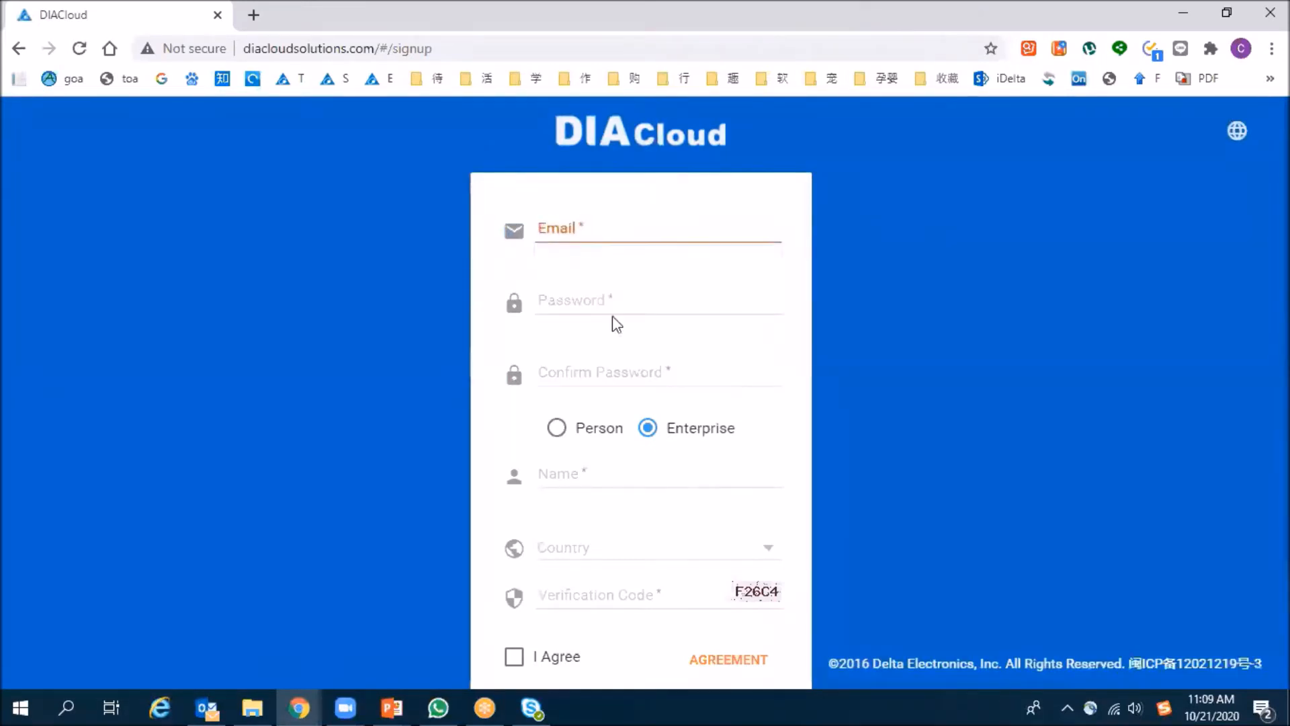
scroll(615, 446, down, 2)
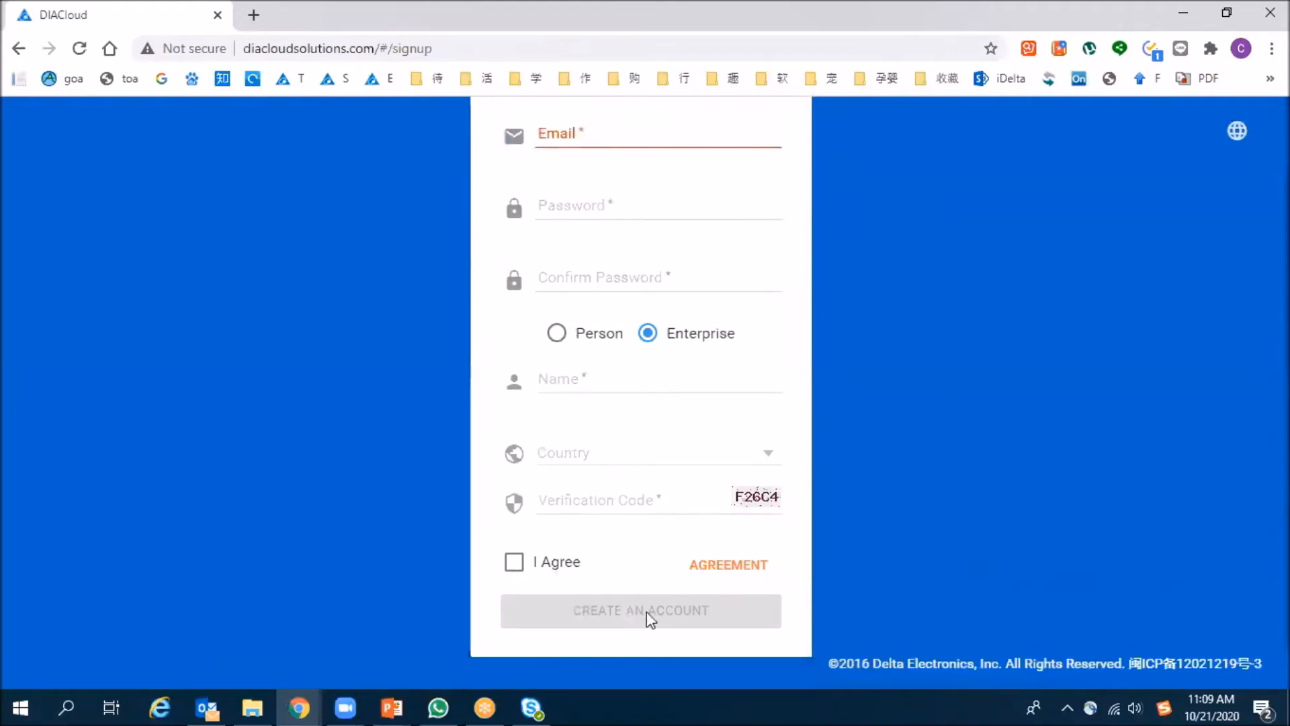
scroll(650, 578, up, 2)
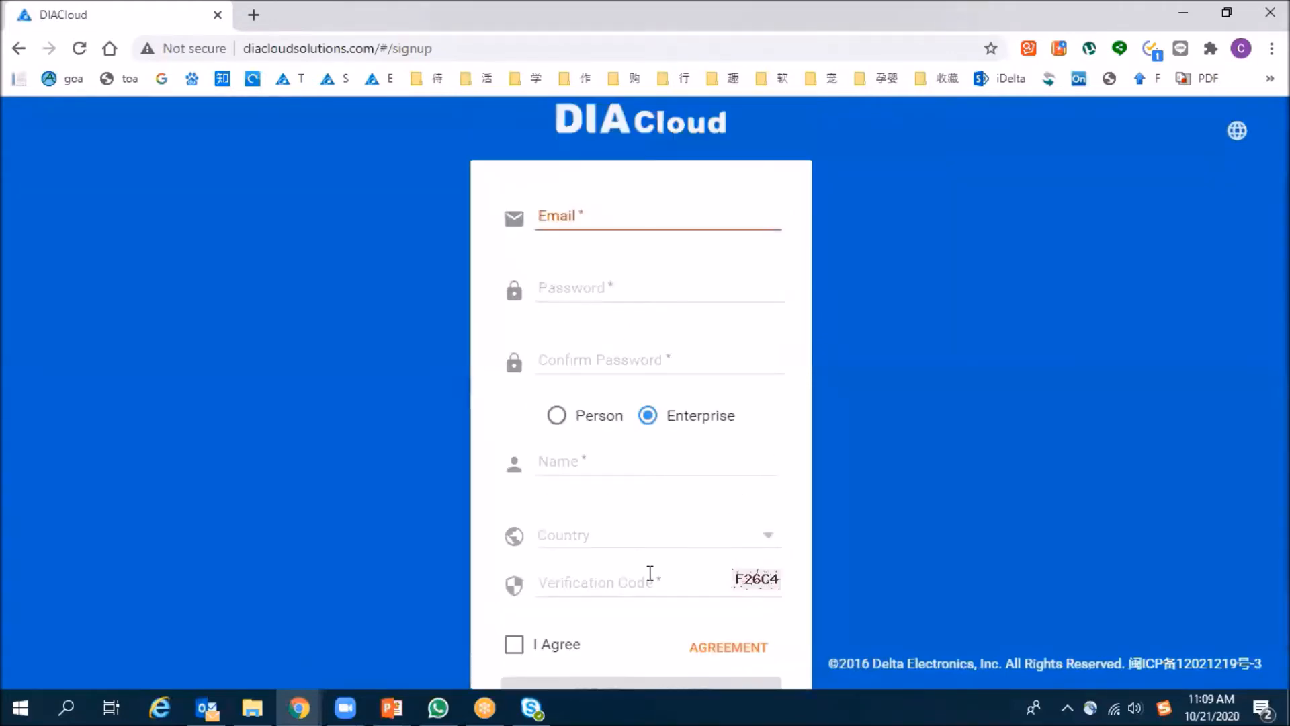
- Return to the login page and log in to DIACloud with the remembered account credentials
click(20, 52)
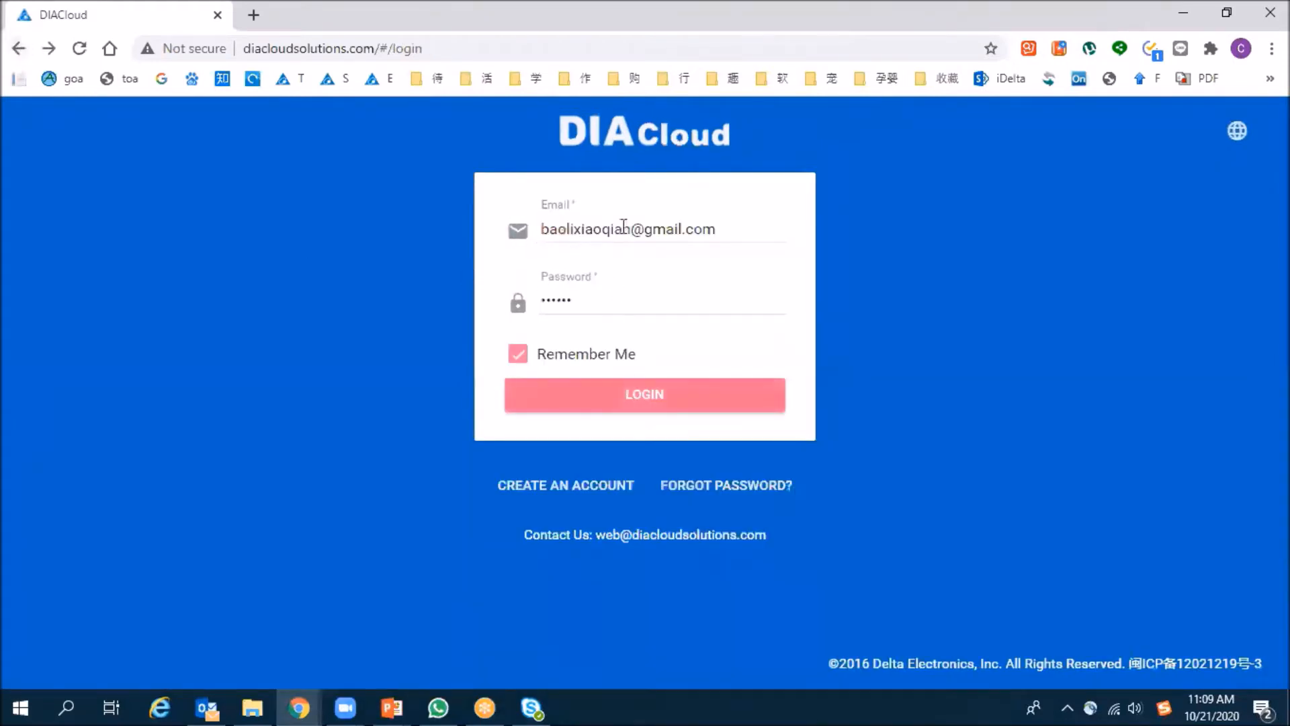
click(628, 400)
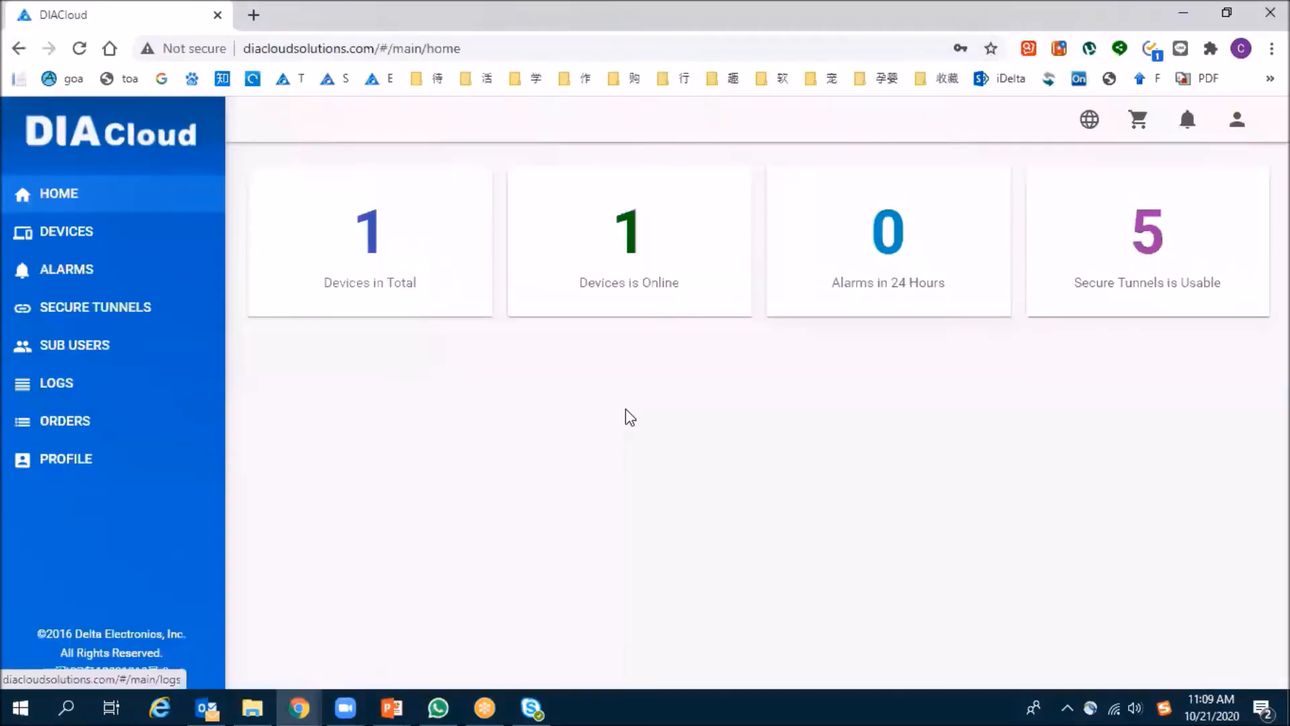
click(808, 324)
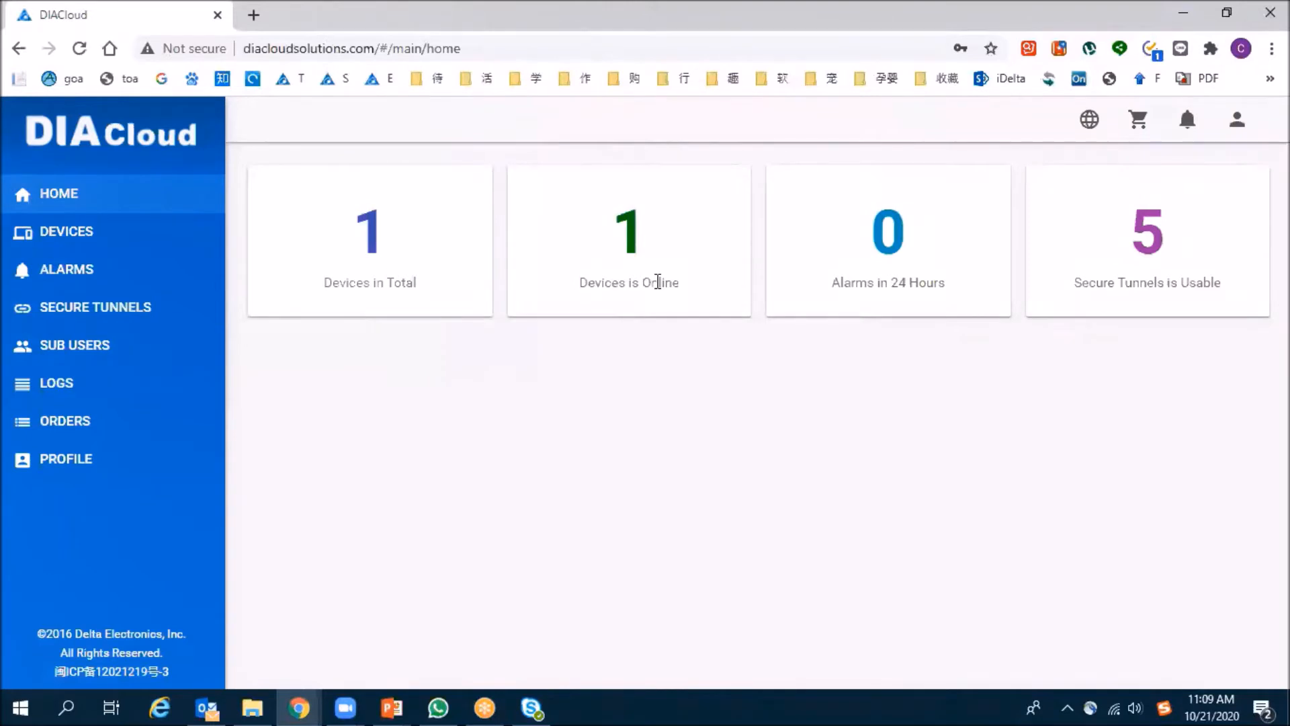
- Start a new secure tunnel and name it 20201021_test
click(106, 316)
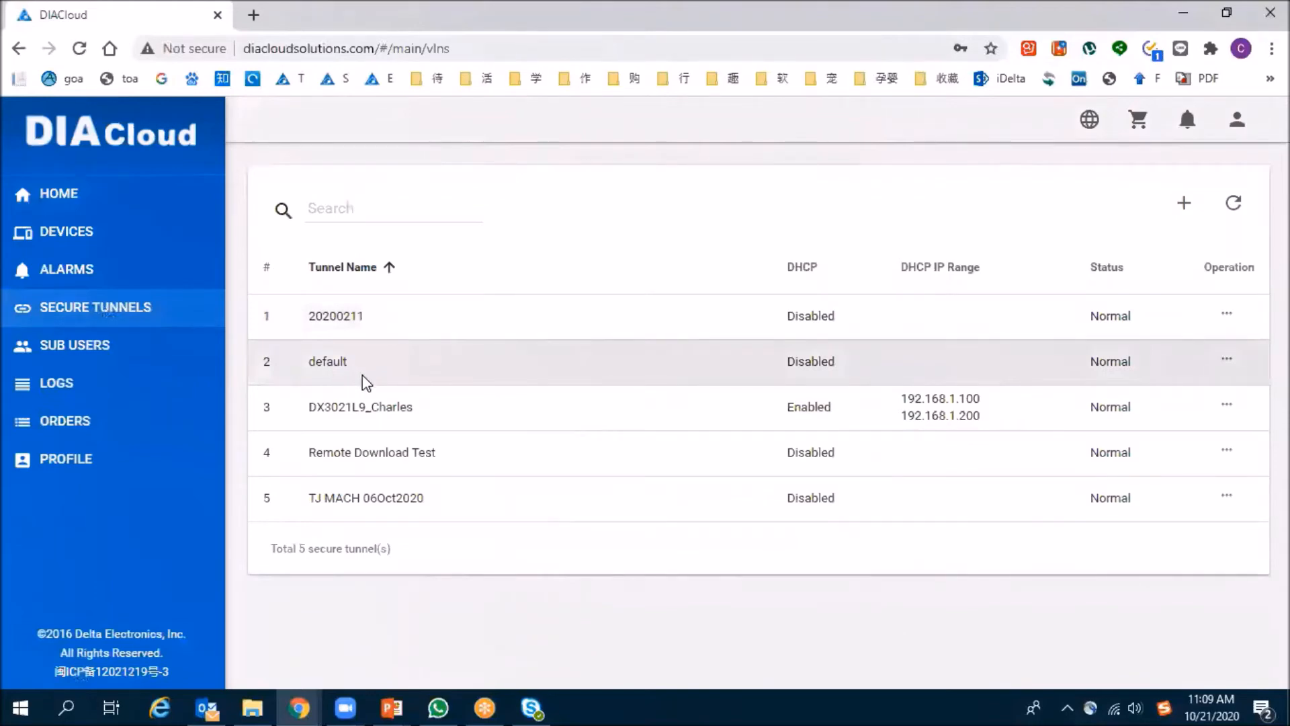
click(1188, 206)
click(941, 252)
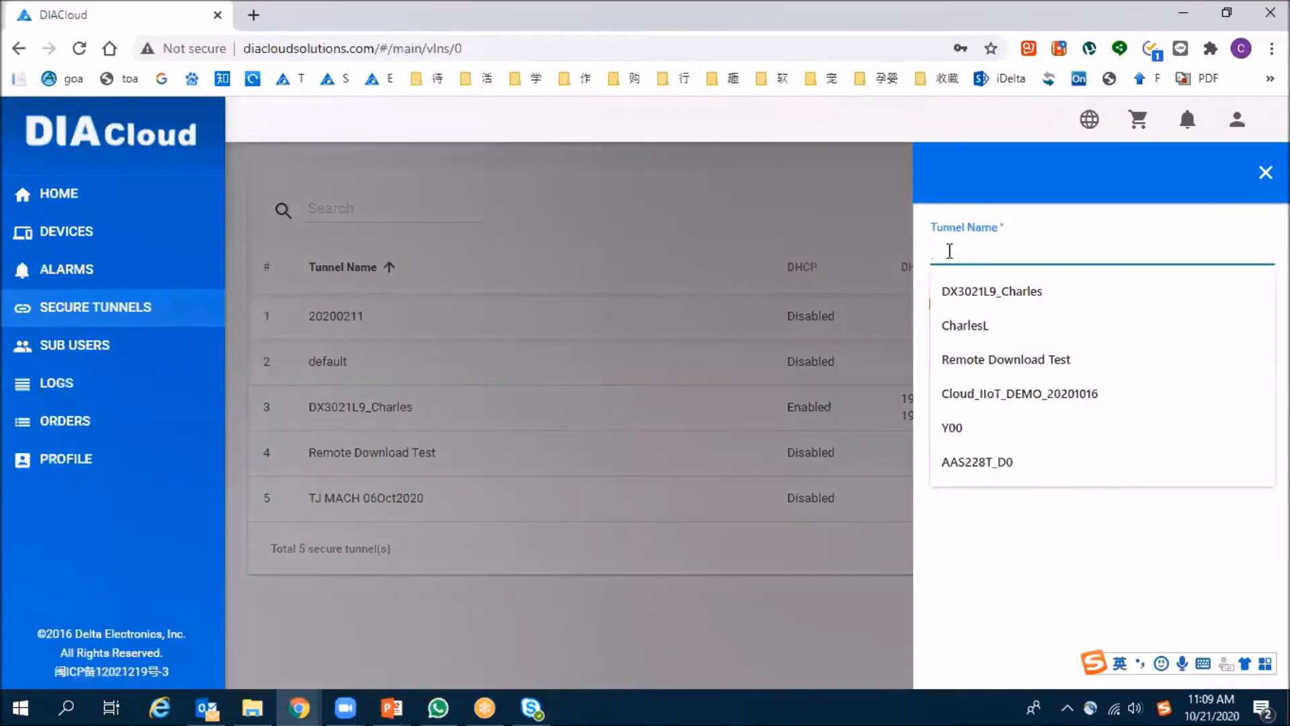
text(202010)
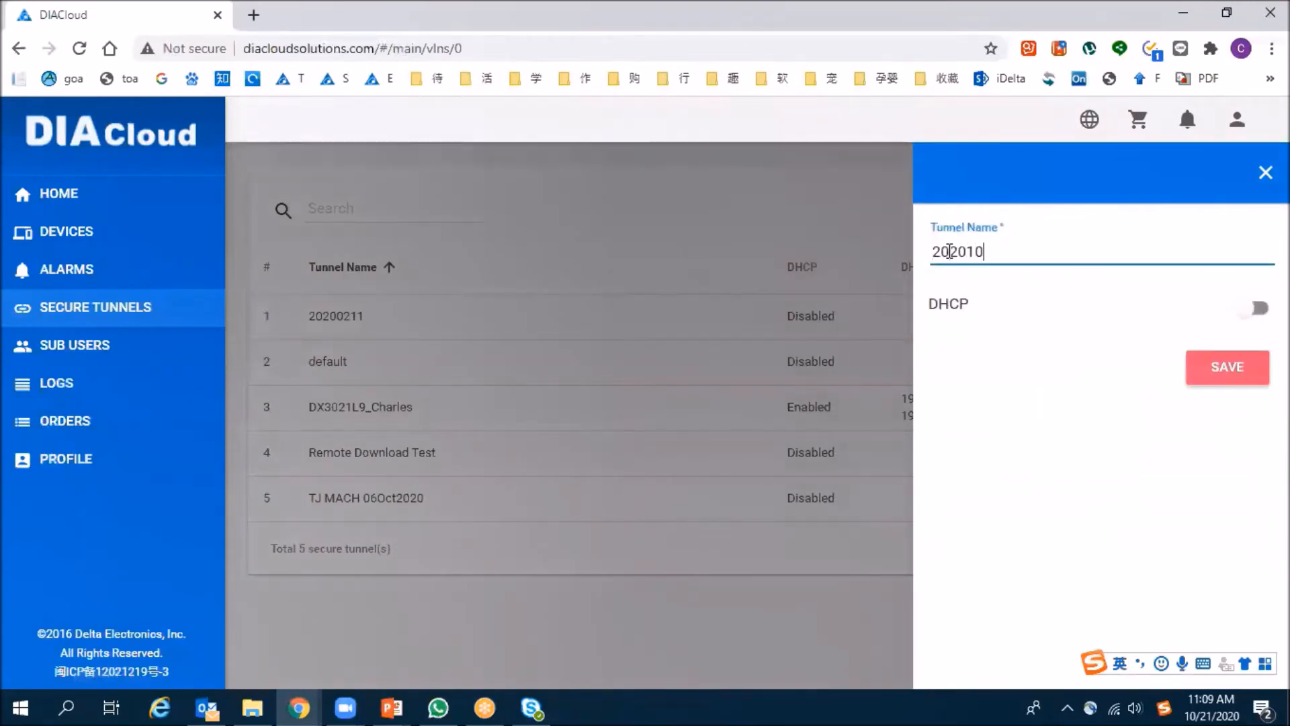
text(21_test)
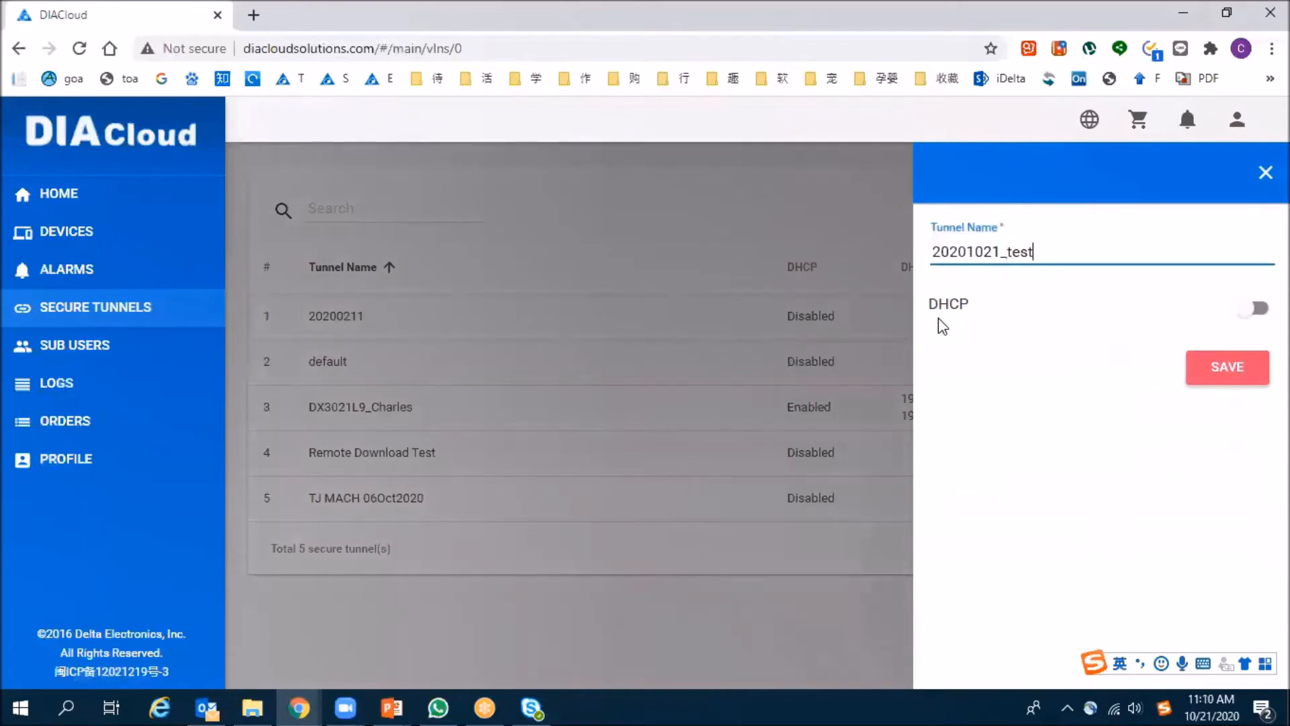
- Check the DHCP address range options, turn DHCP back off, and save the new tunnel
click(1252, 308)
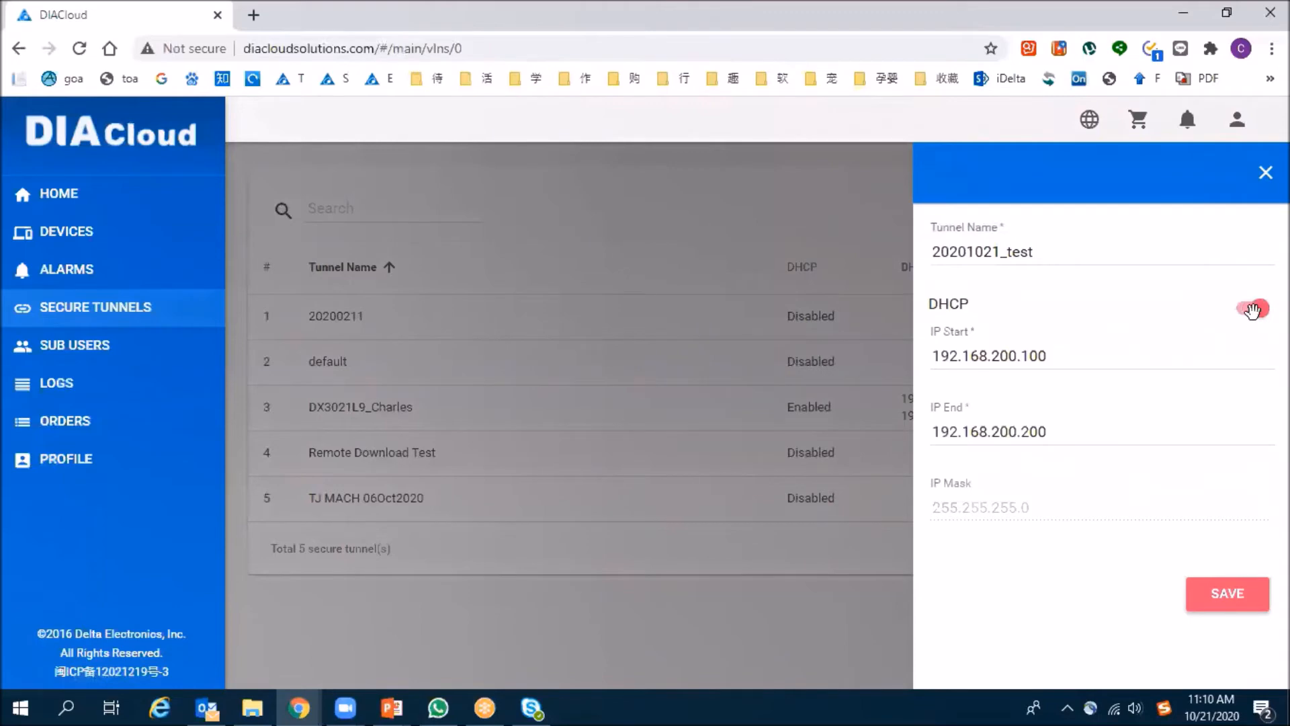
click(1247, 306)
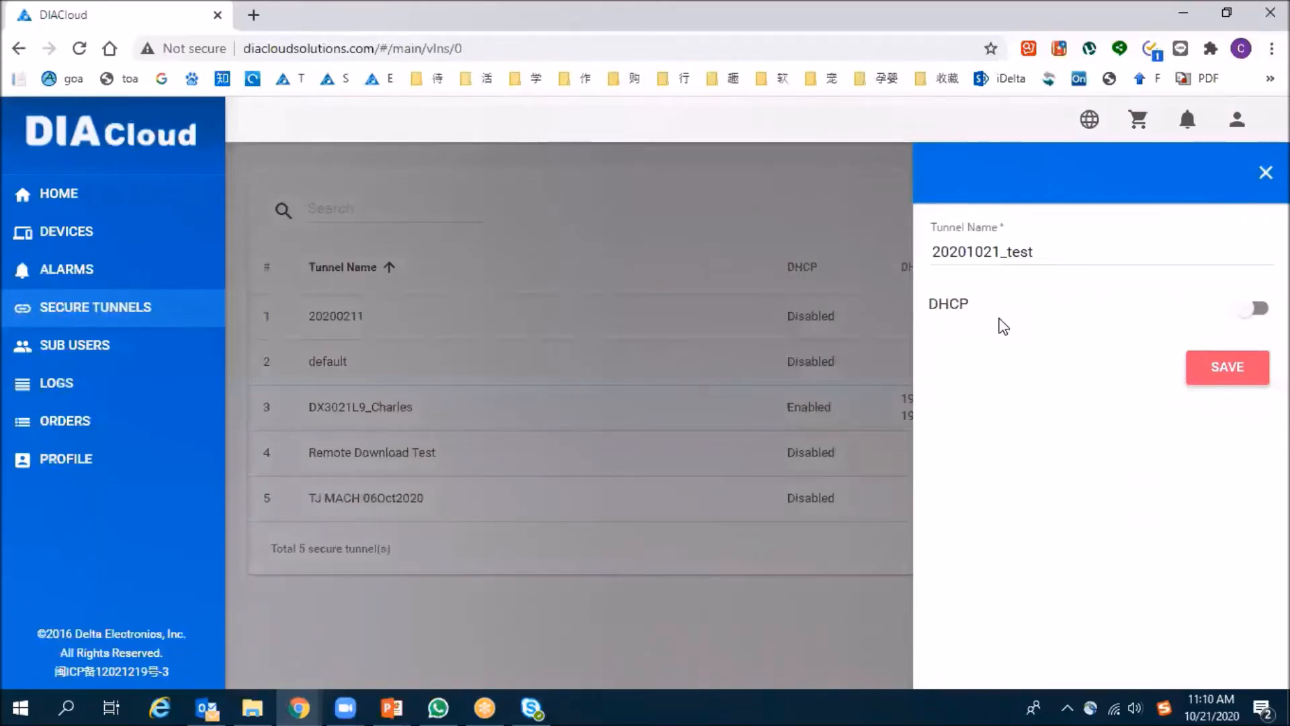
click(1244, 380)
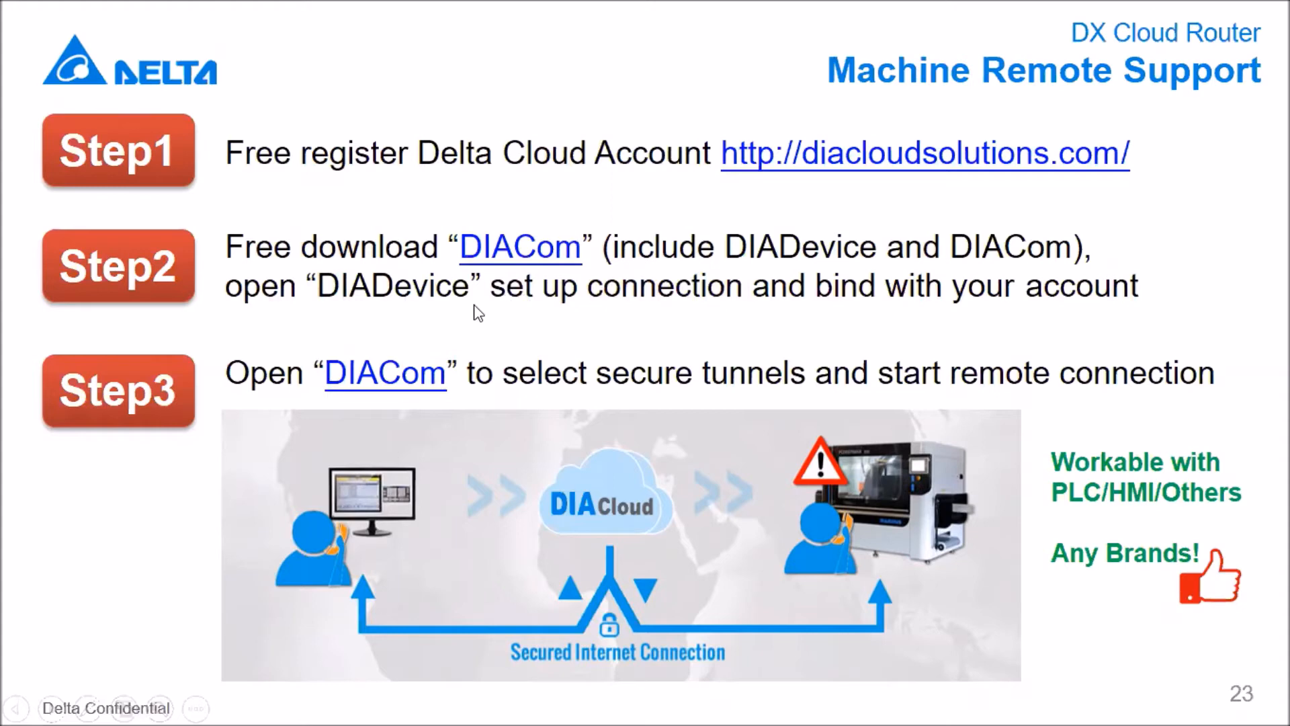
- Open the Step2 video 01_DX_DownloadSoftware.mp4 from the presentation in PotPlayer, allowing the file to open, and enlarge the playback
click(168, 288)
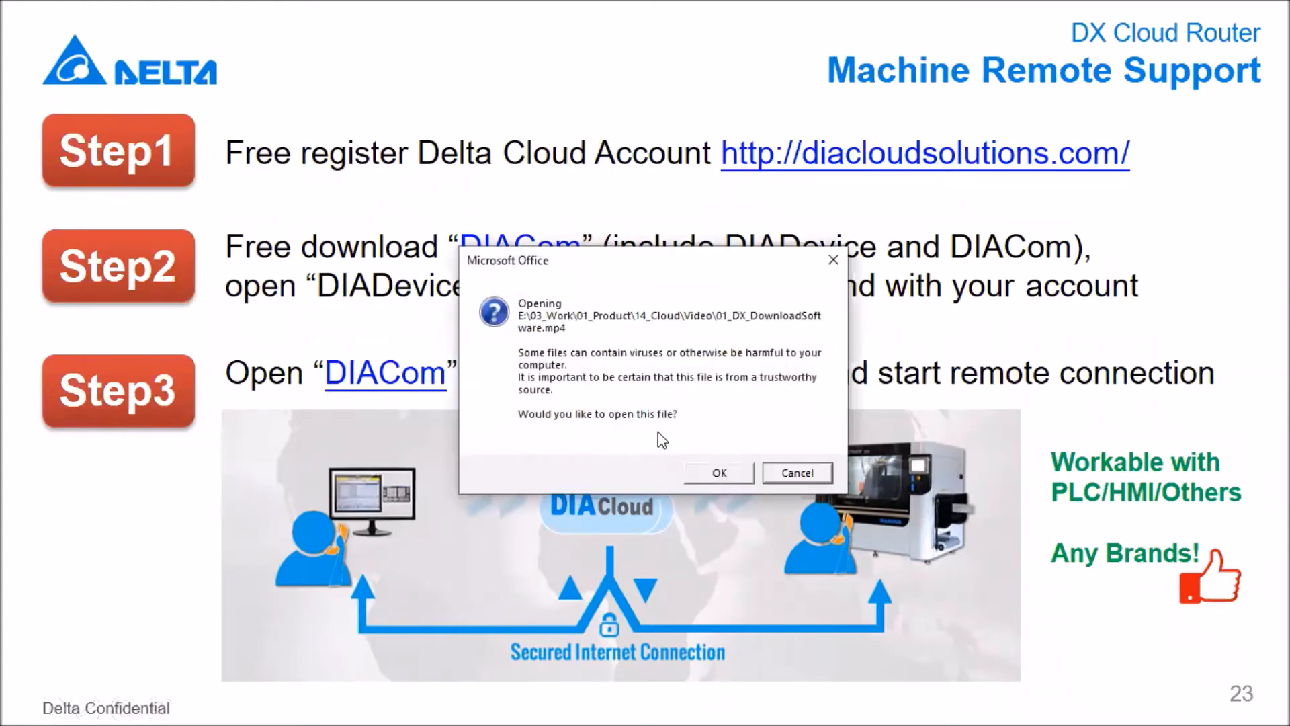
click(724, 476)
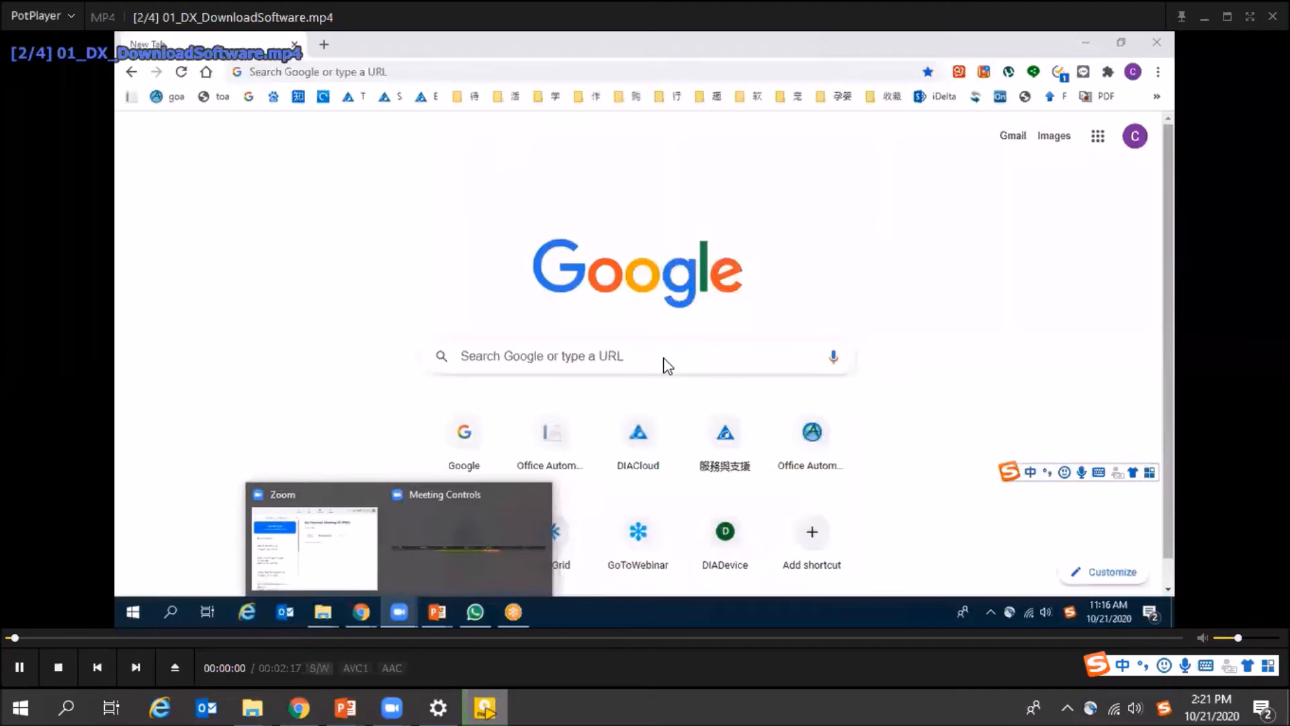
double_click(664, 359)
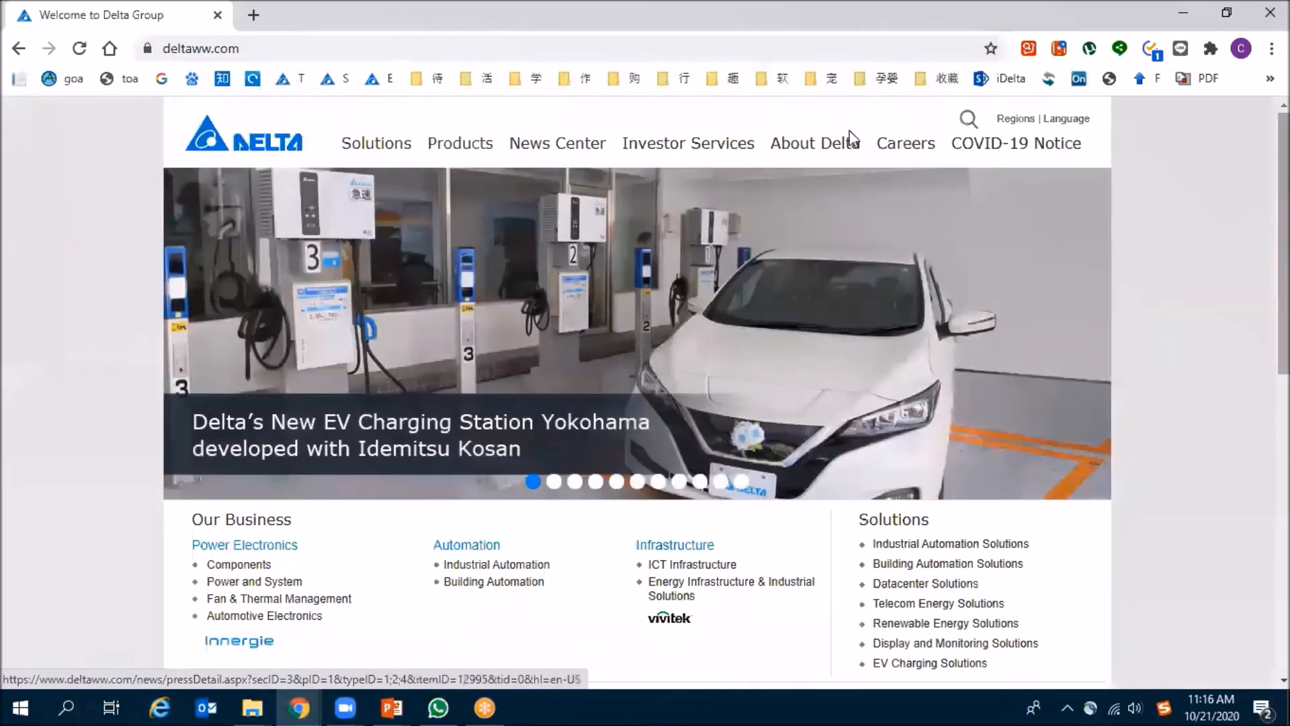
- Search the Delta website for diacom and open the Services & Support Download Center result
click(968, 119)
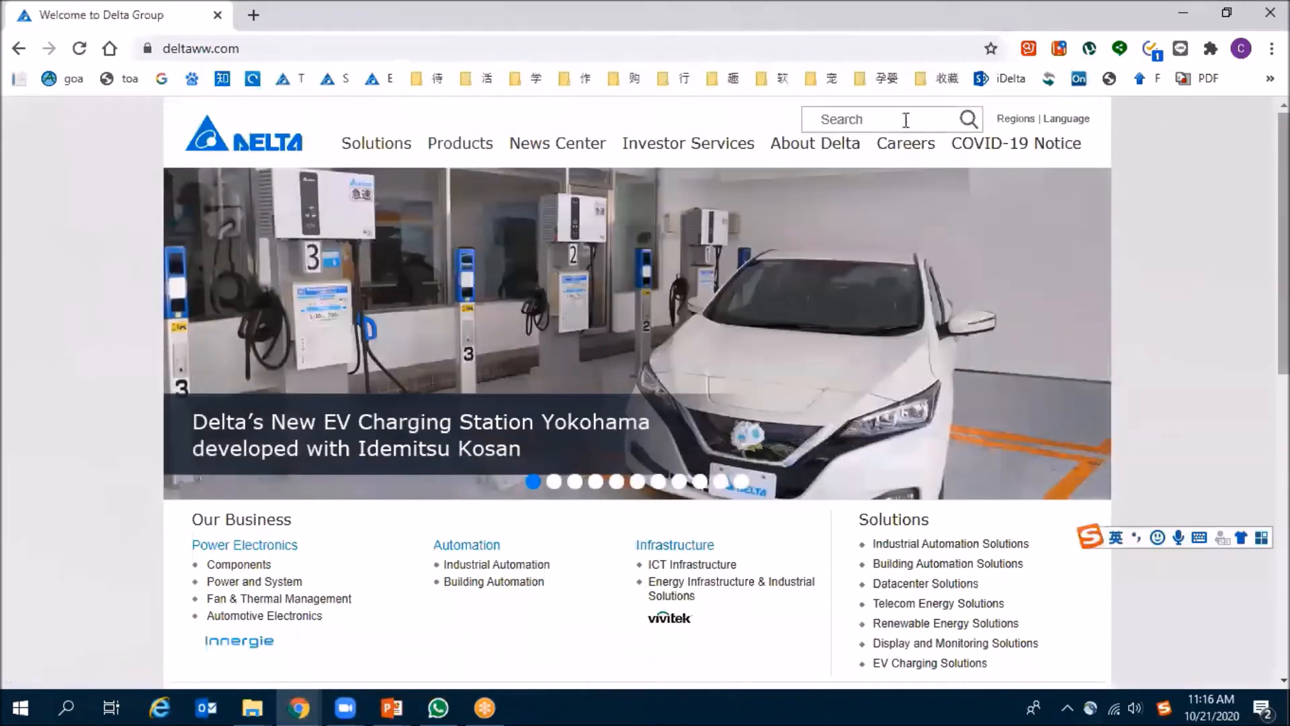
text(djacom)
key(Return)
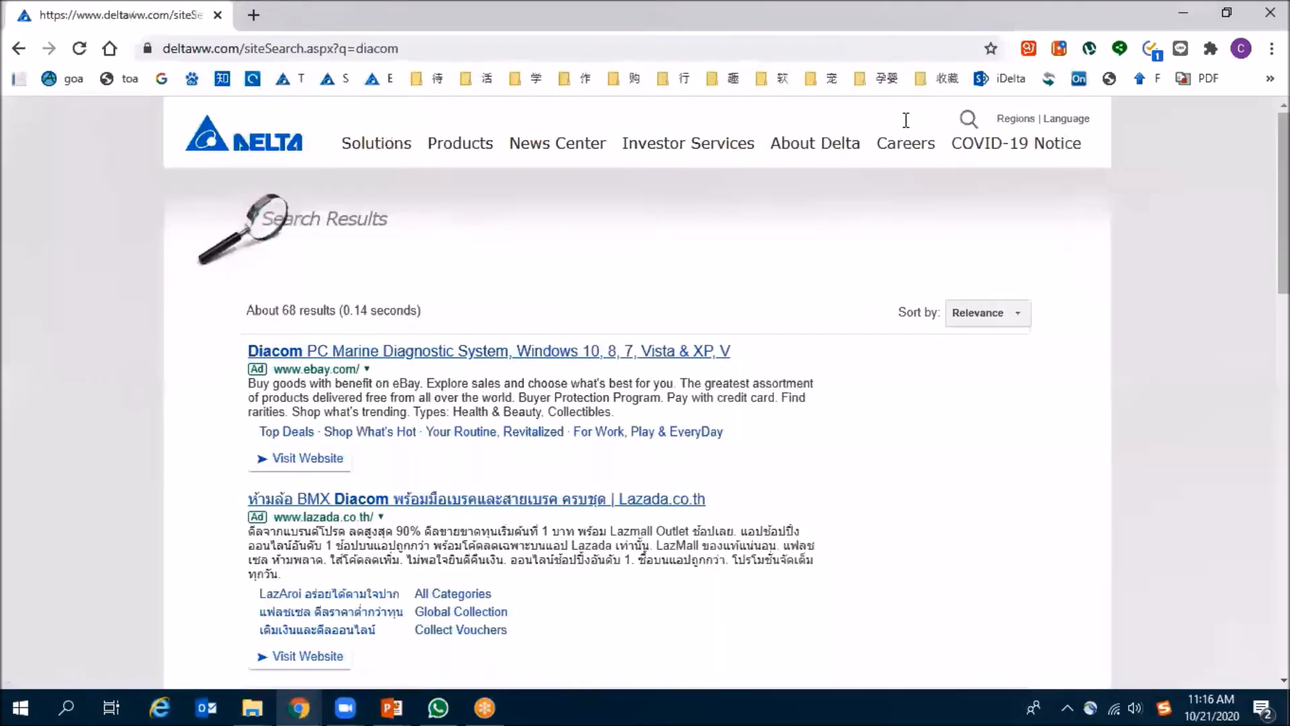
scroll(234, 457, down, 1)
scroll(236, 454, down, 1)
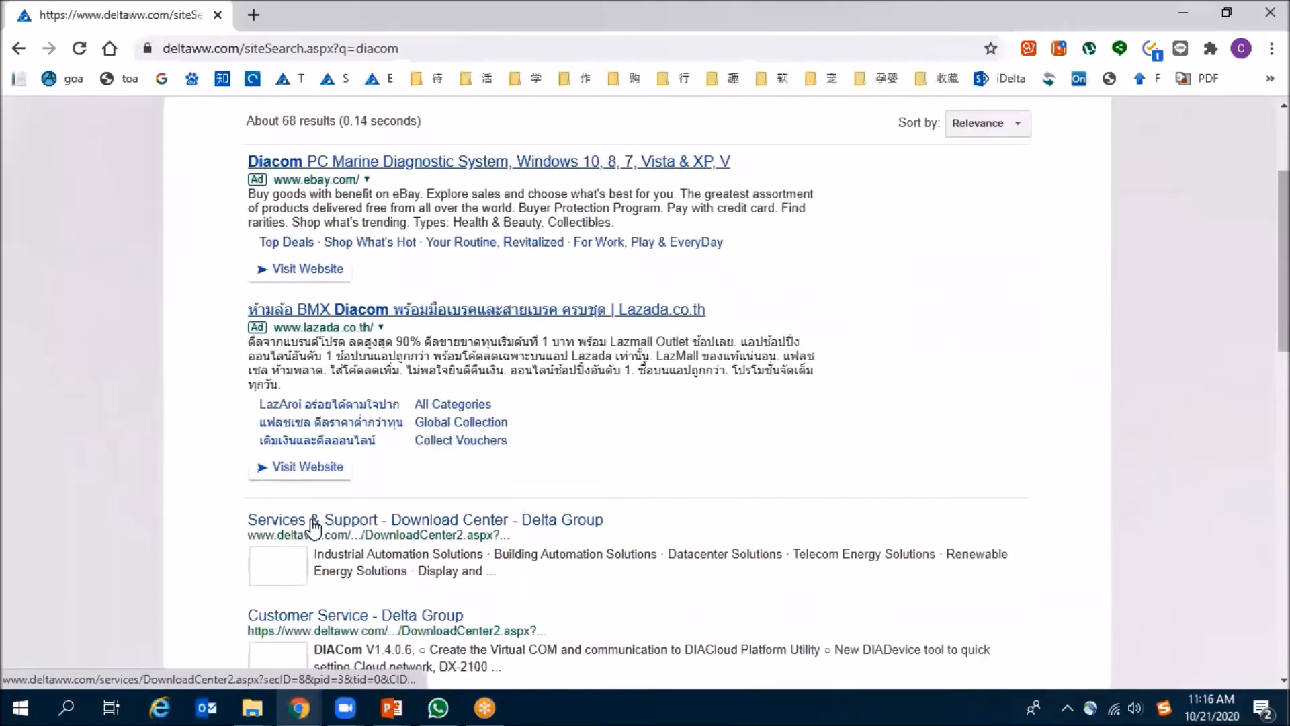
click(422, 526)
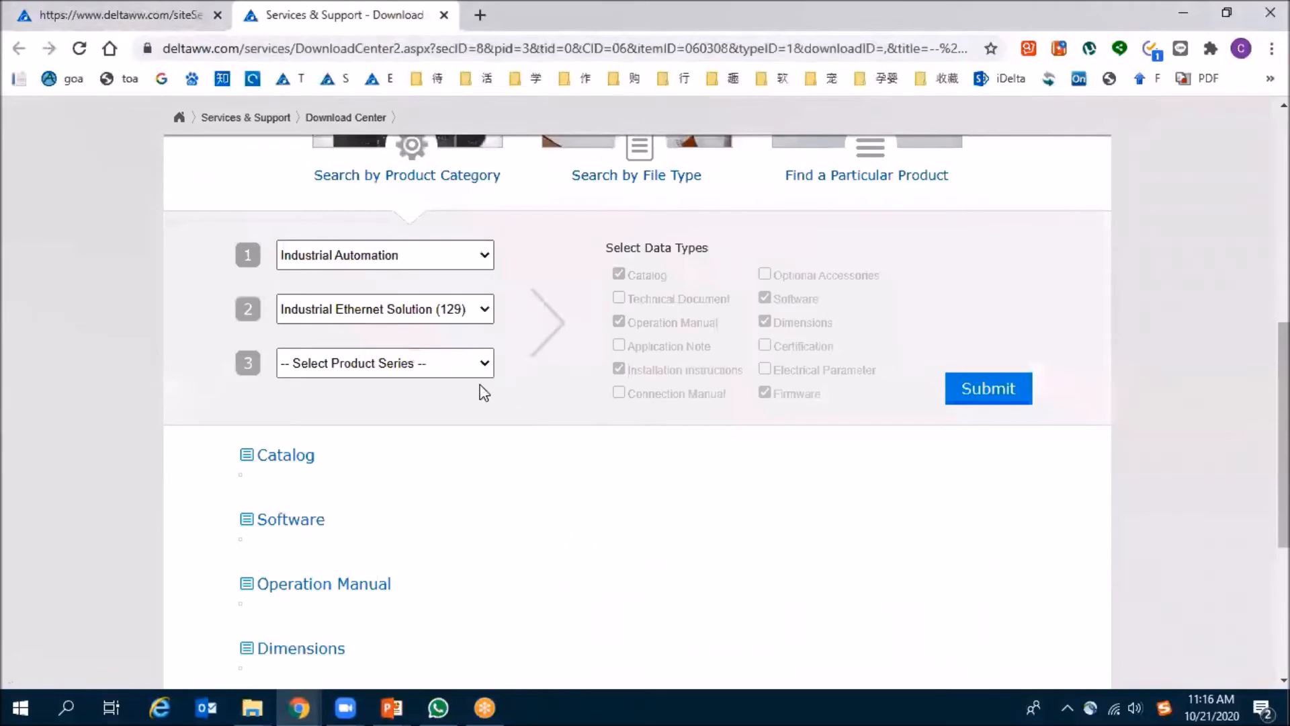
- Filter the Download Center to Software for the DX series under Industrial Ethernet Solution and submit the selection
scroll(544, 383, up, 4)
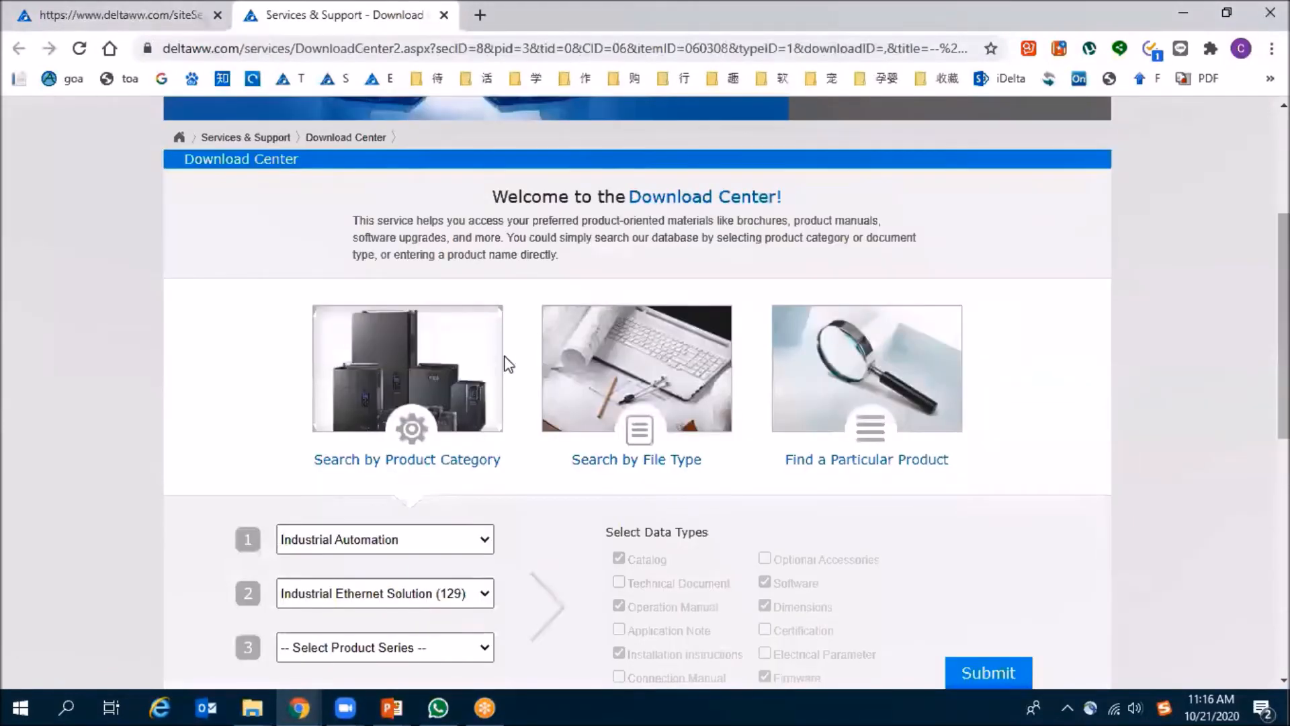
scroll(509, 364, down, 3)
click(486, 404)
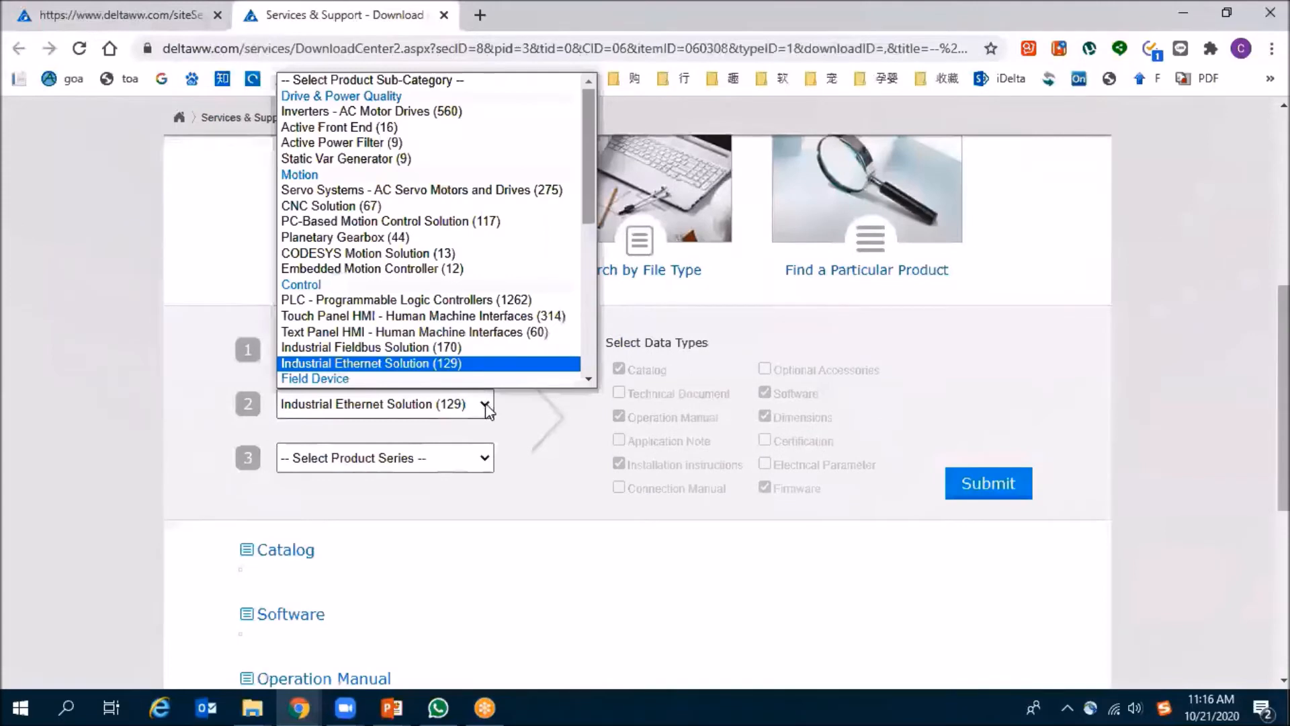
drag(594, 138, 583, 328)
click(453, 464)
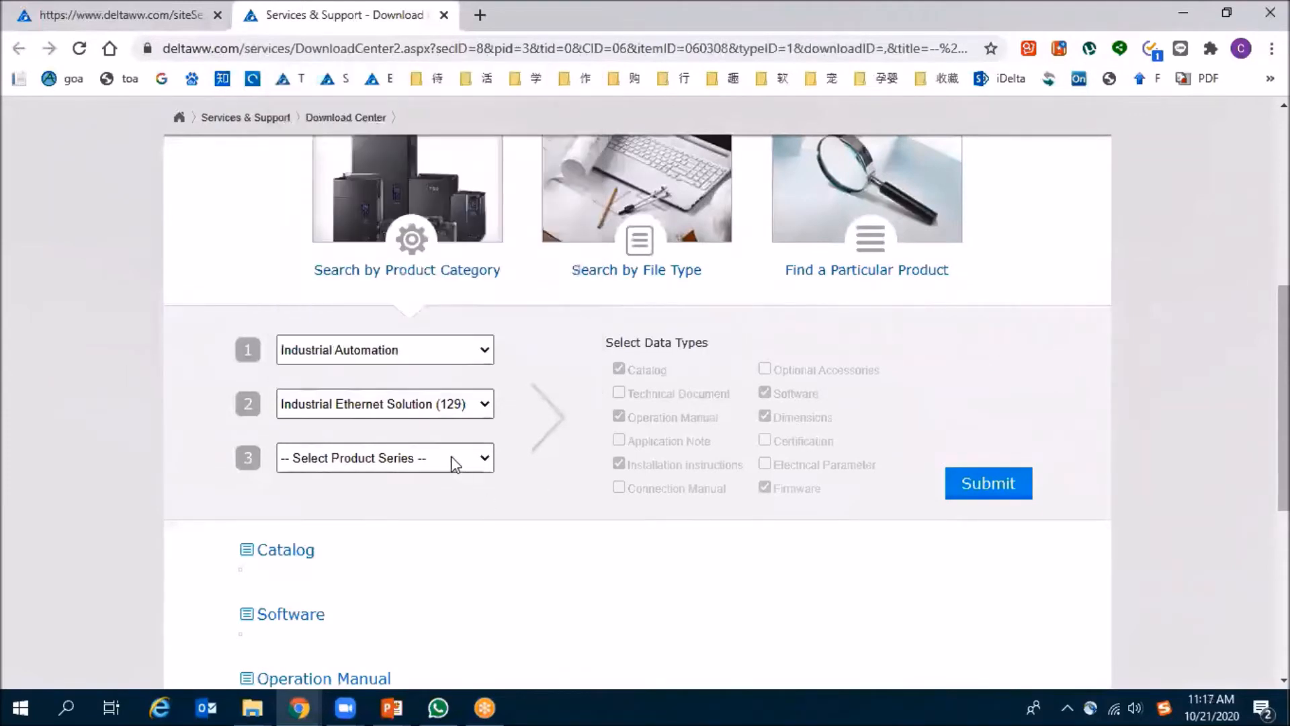
click(452, 461)
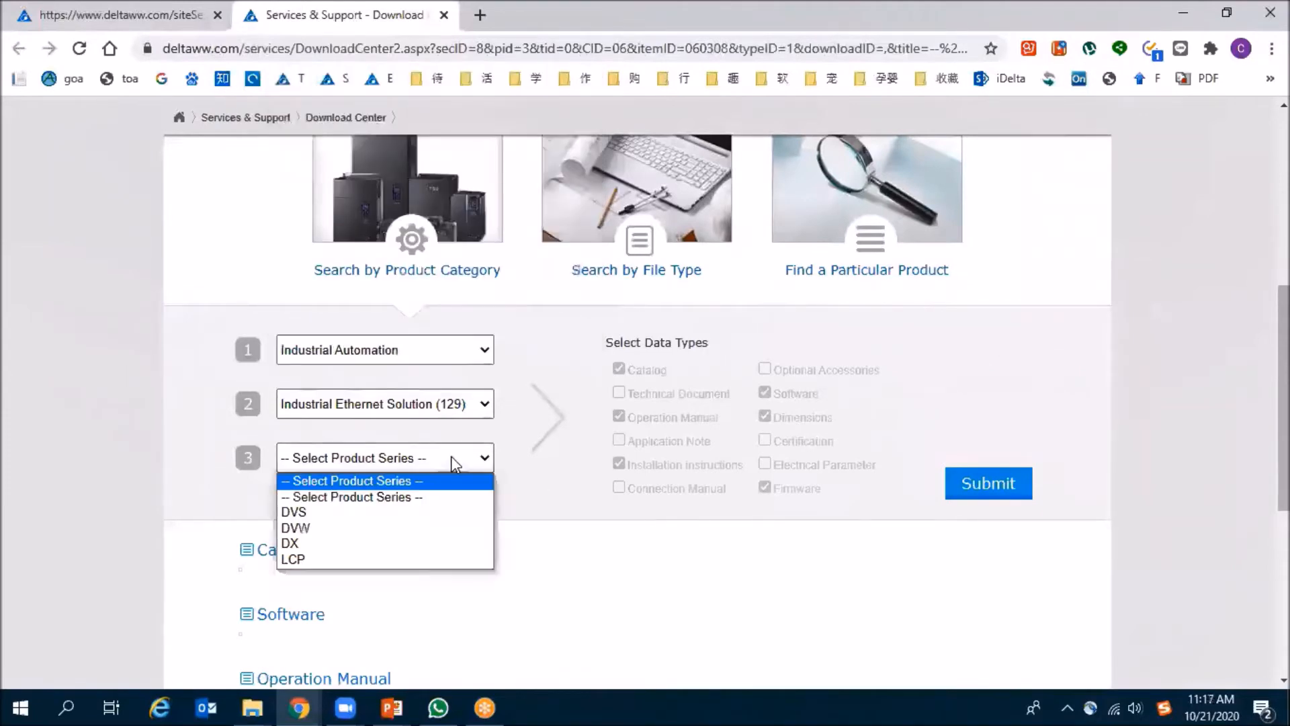
click(370, 543)
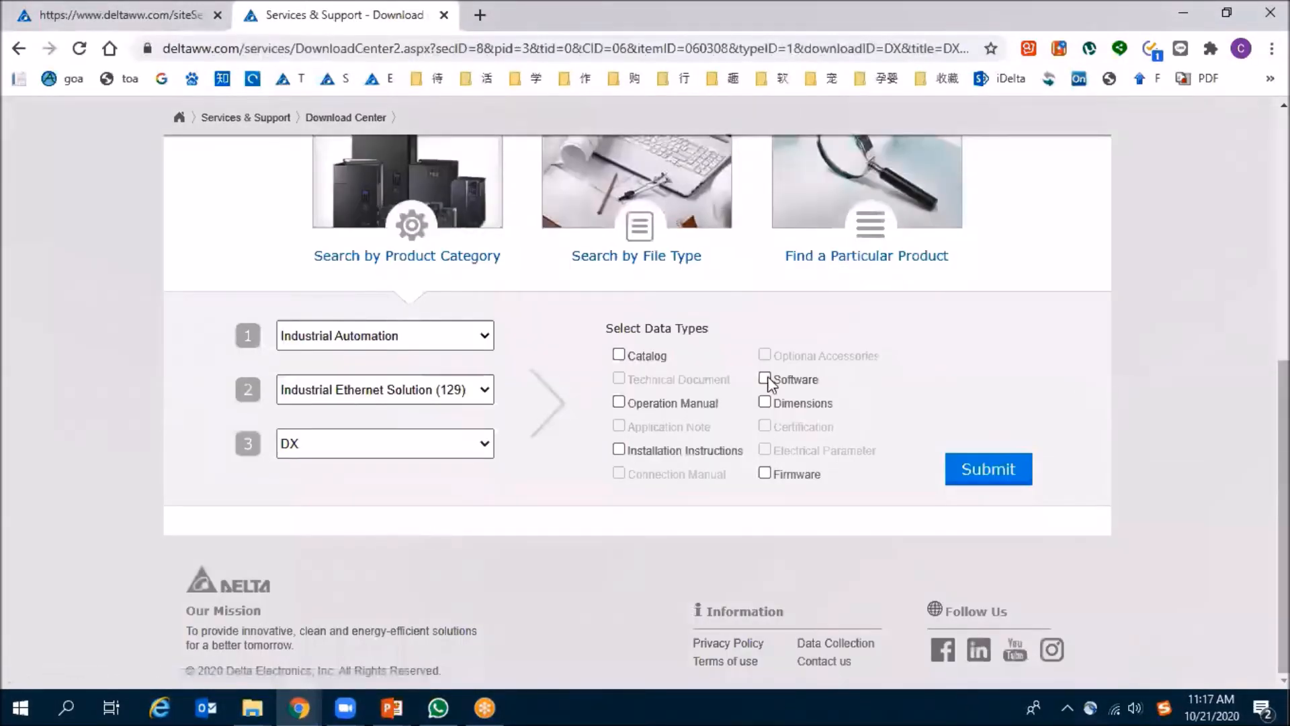
click(768, 380)
click(983, 475)
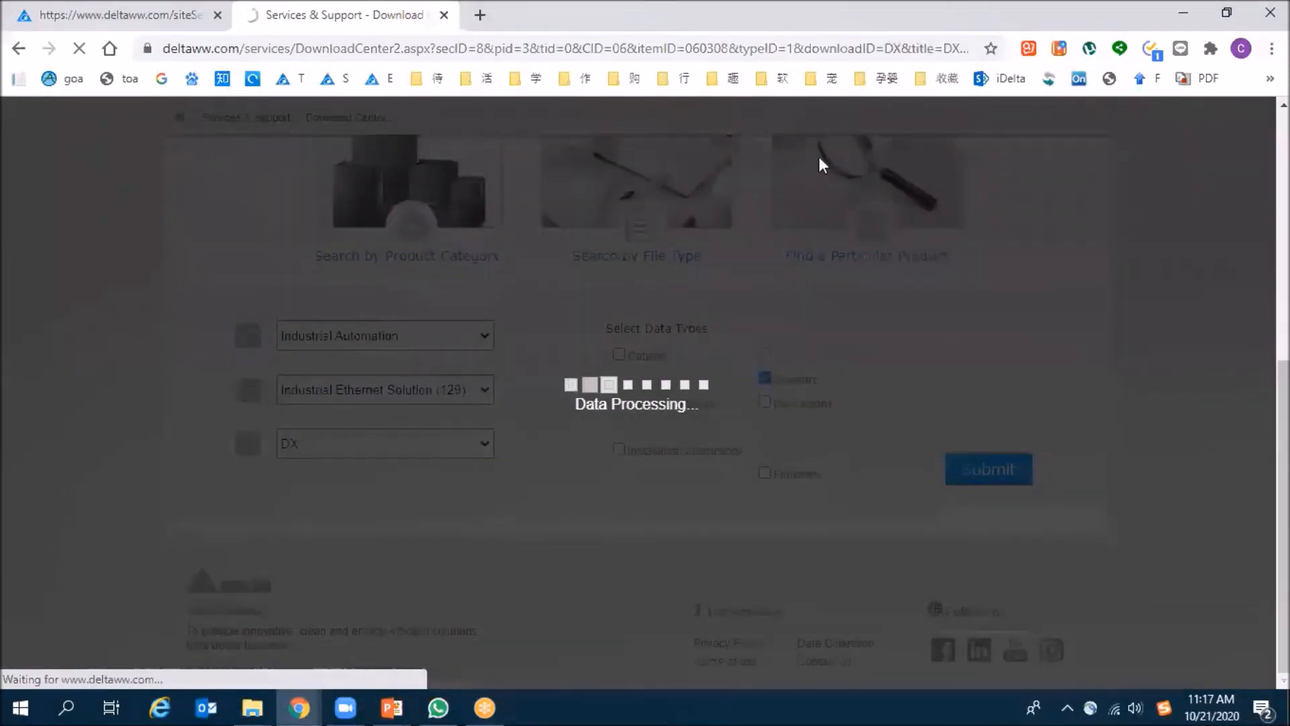
- Review the DIACom V1.4.1.6 entry in the DX software list, start downloading its zip archive, and cancel the save
scroll(478, 415, down, 1)
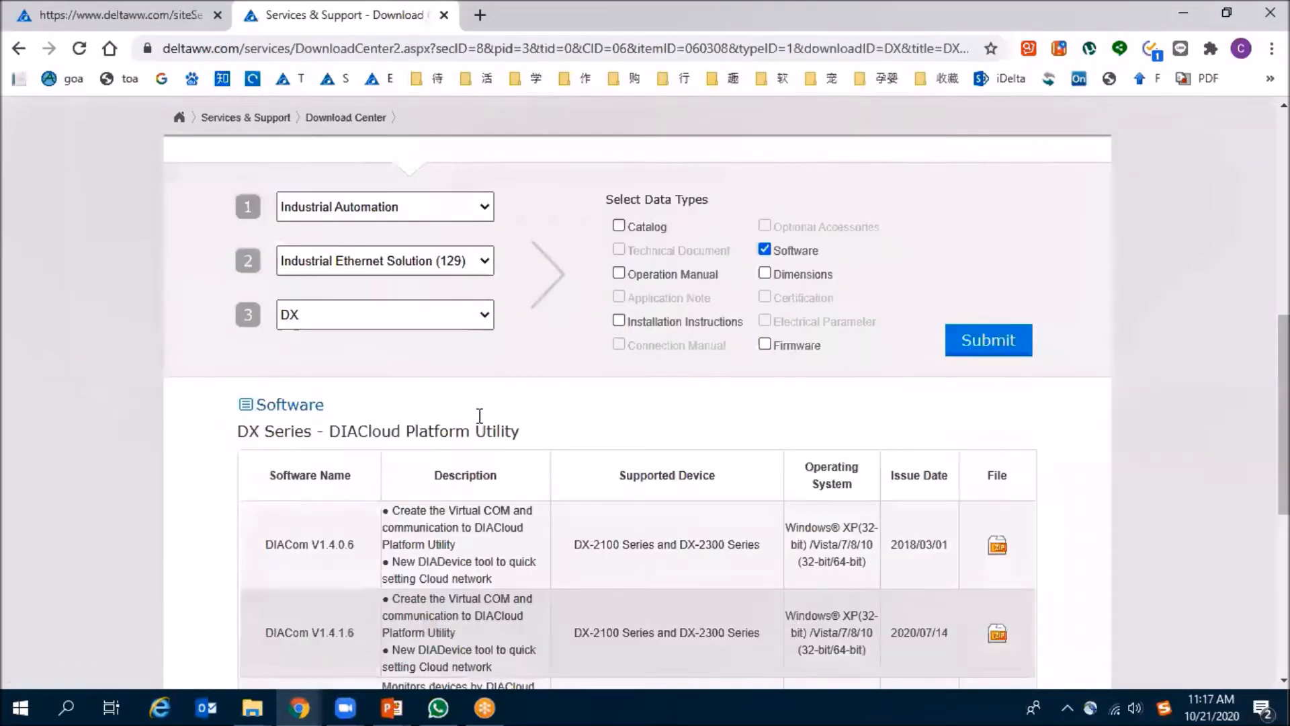
scroll(367, 427, down, 3)
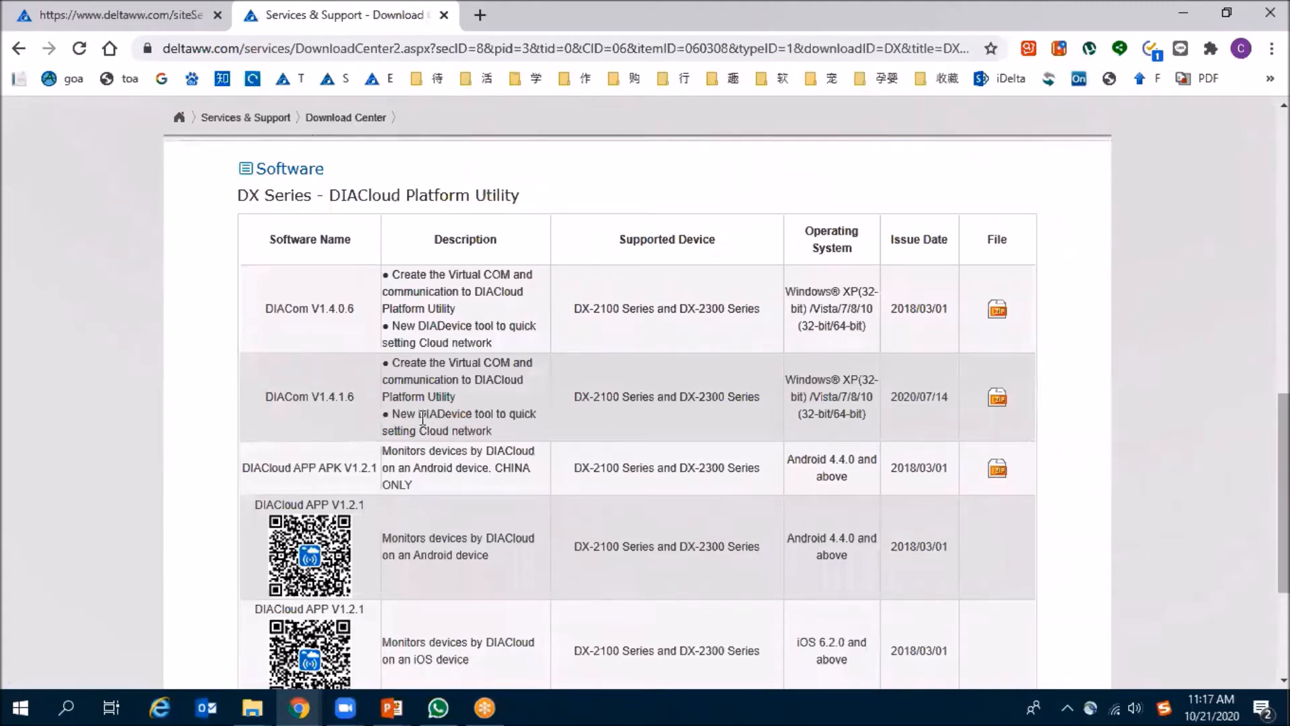
drag(392, 414, 475, 414)
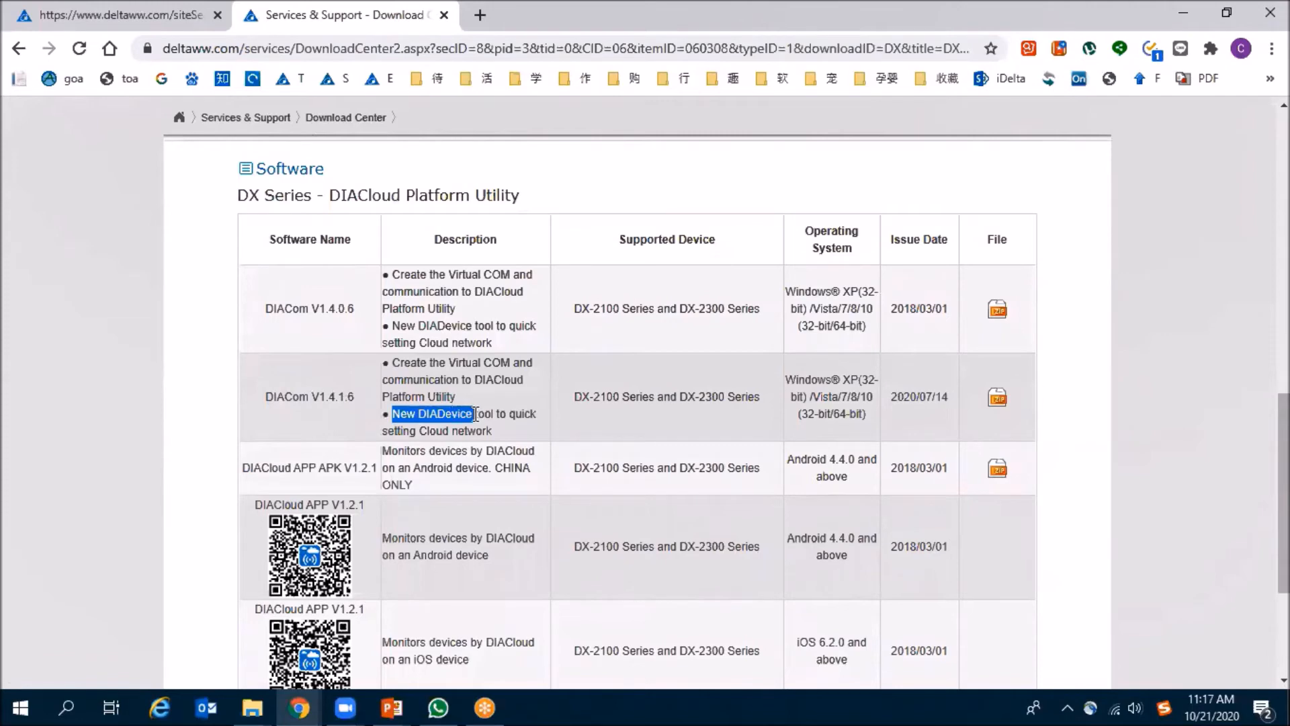
click(476, 414)
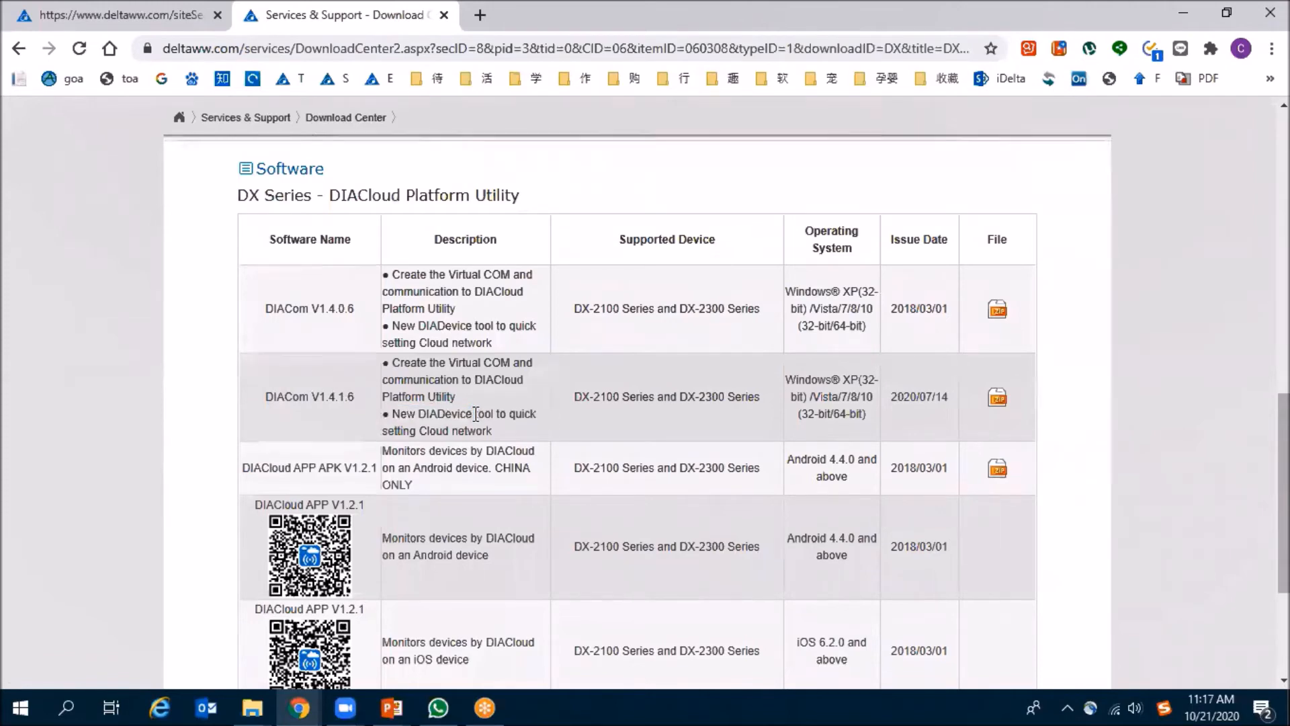
drag(475, 413, 424, 414)
click(425, 414)
click(996, 400)
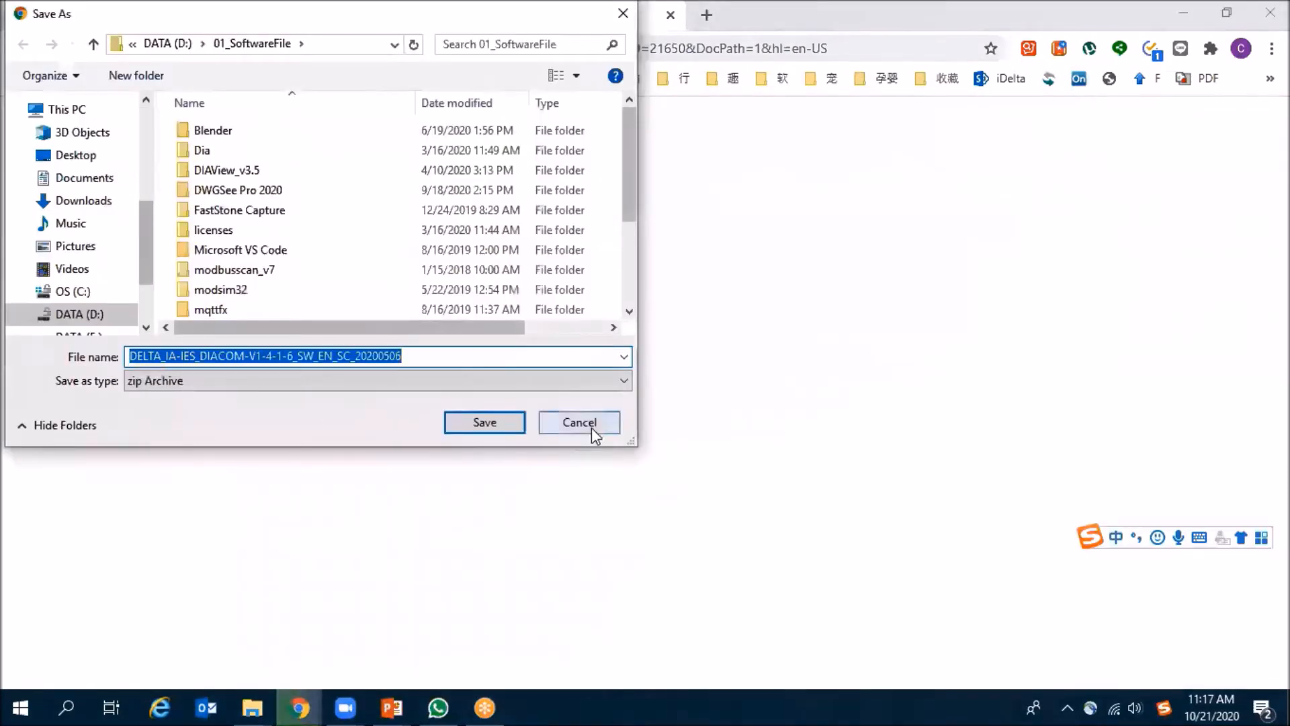
click(579, 423)
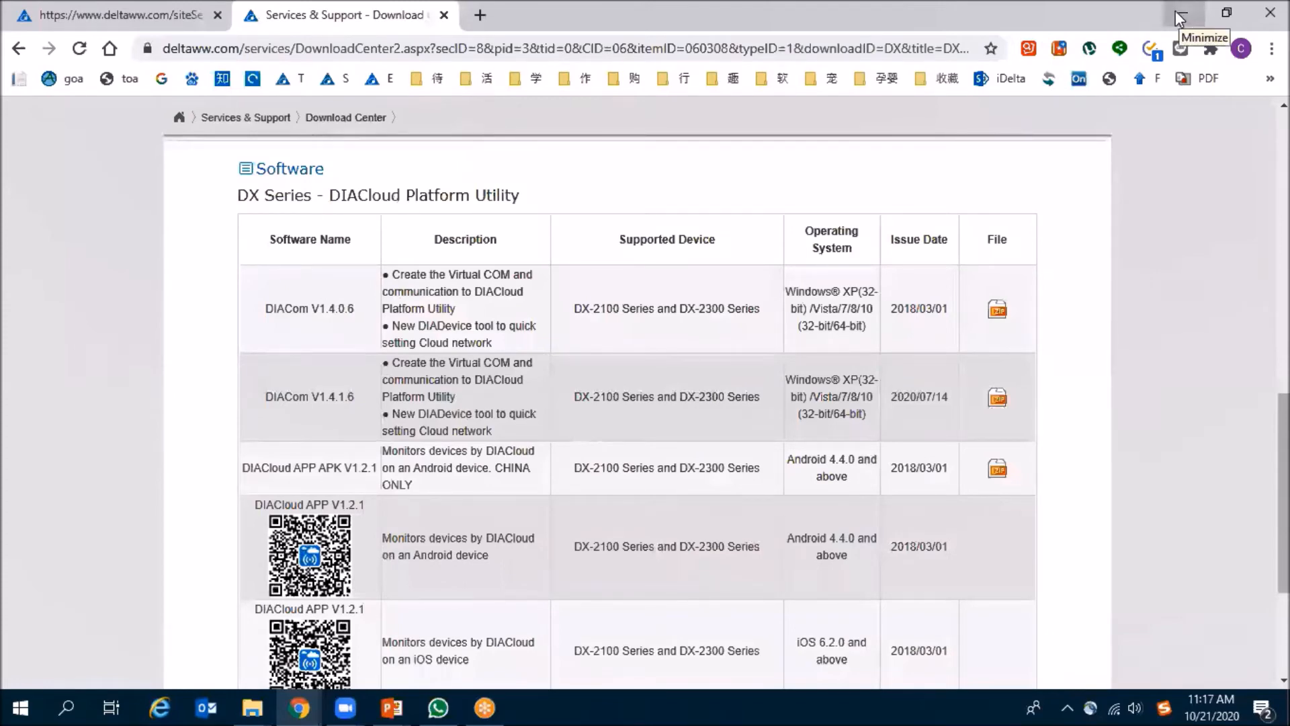
- Search the computer's installed programs for DIACom, and change the search to diadev to find DIADevice
key(super)
text(diaco)
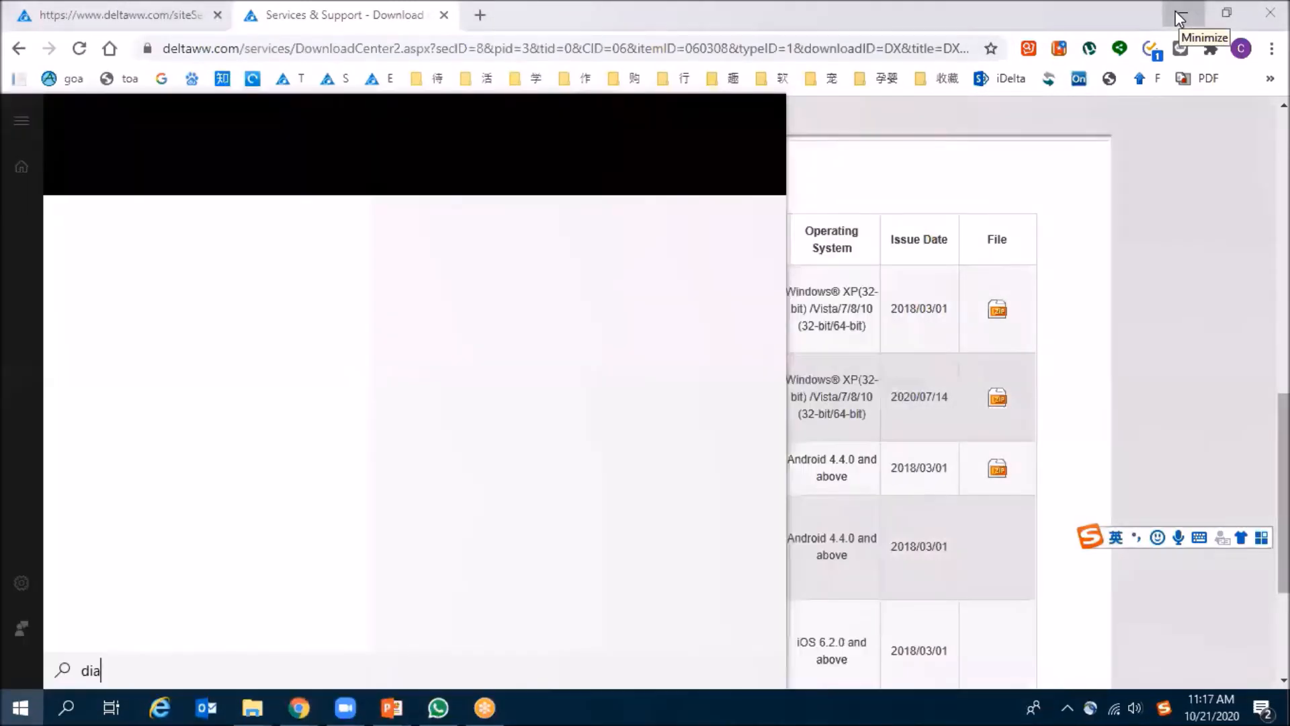
key(BackSpace)
key(BackSpace)
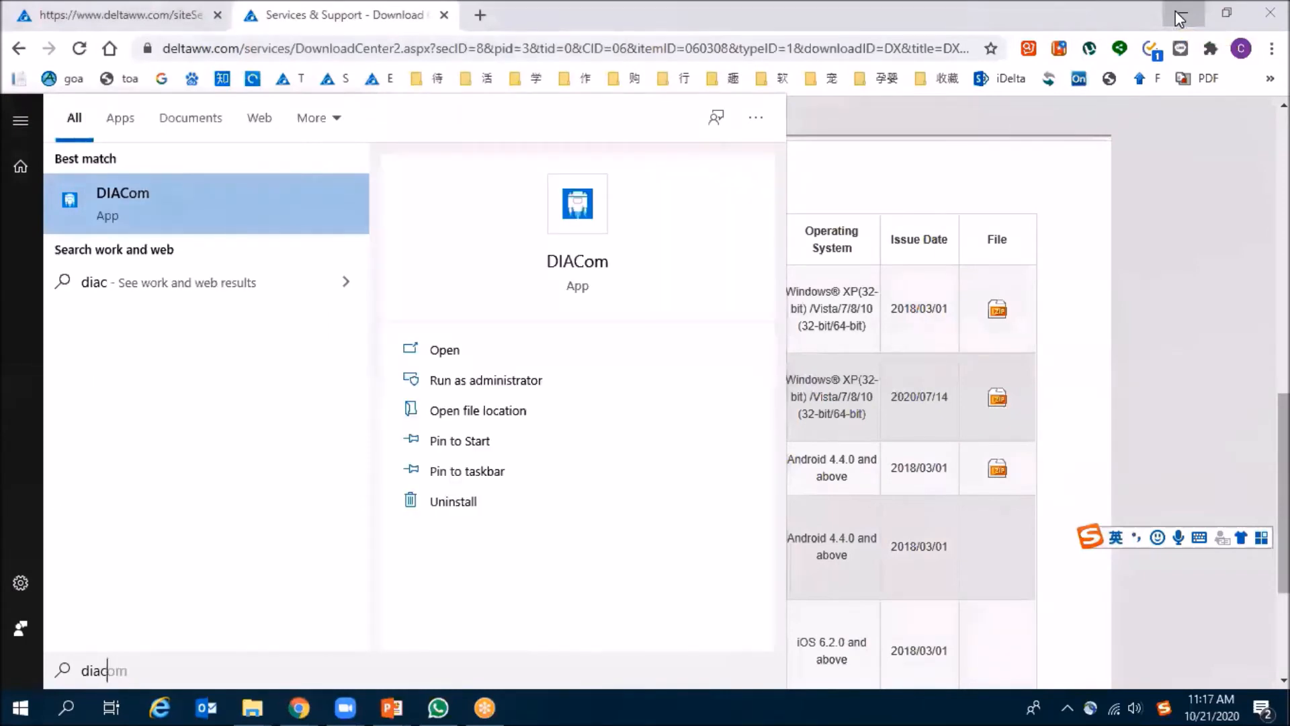
text(dev)
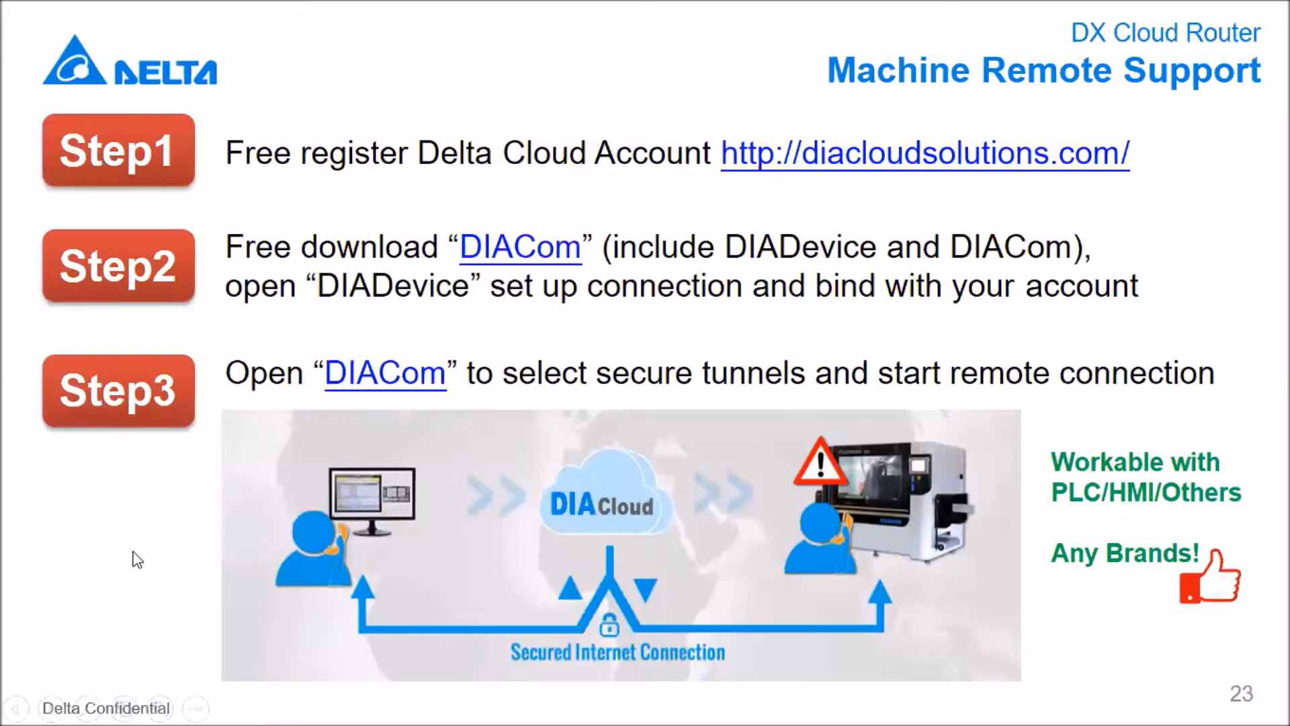
- Open the Step3 video 02_DX_SetUpRemoteConnection.mp4 from the presentation in PotPlayer and enlarge the playback
click(129, 539)
scroll(135, 538, up, 1)
click(145, 420)
click(718, 473)
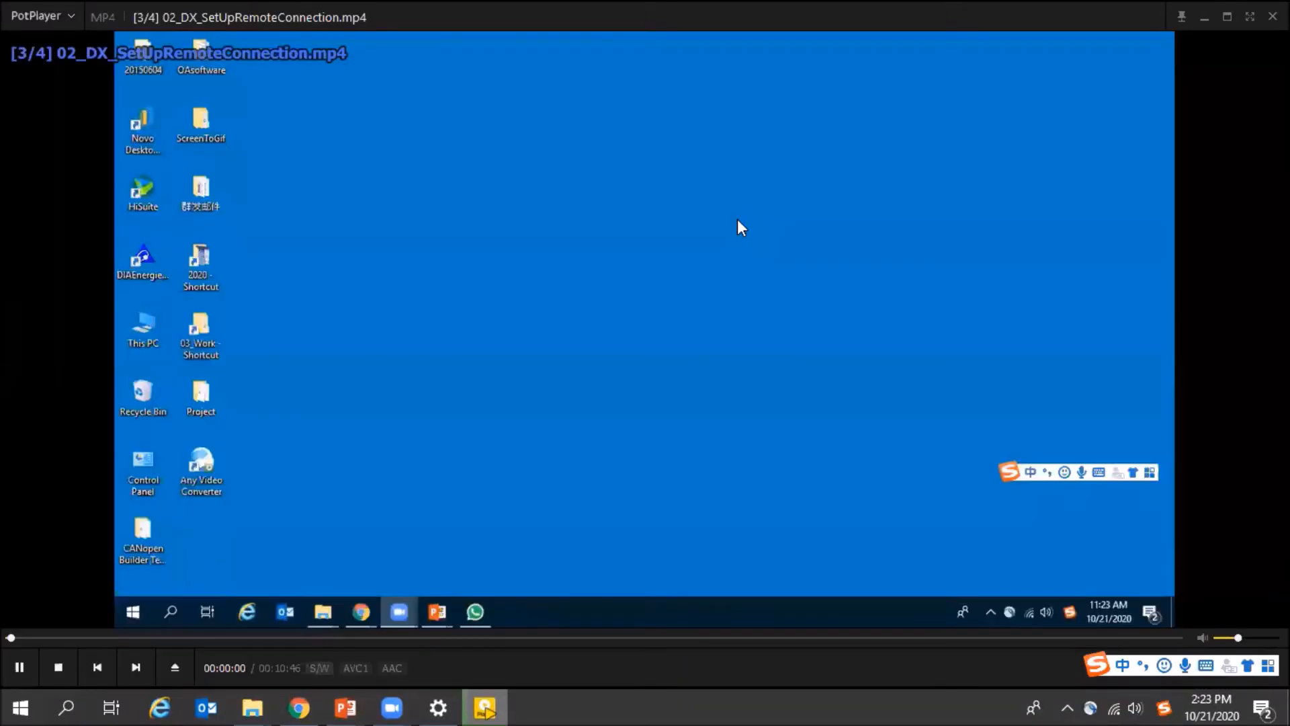
double_click(737, 220)
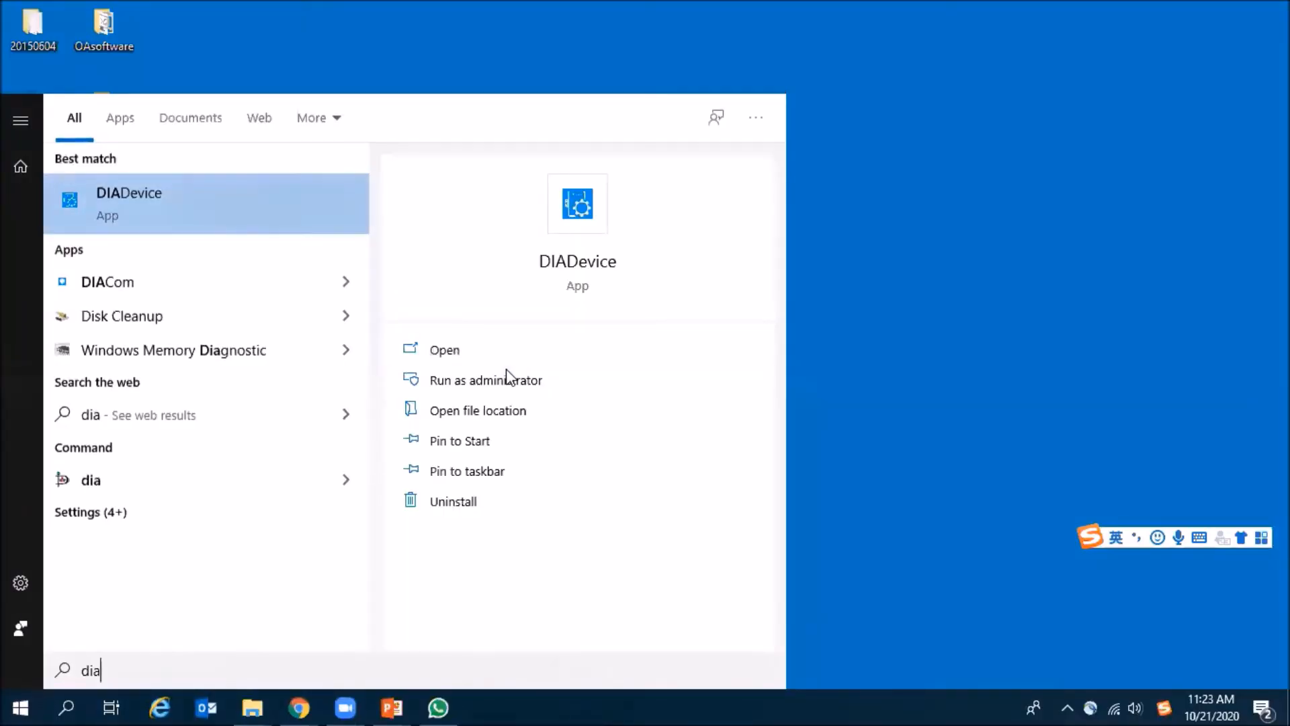
- Launch the DIADevice app from the program search results
click(156, 212)
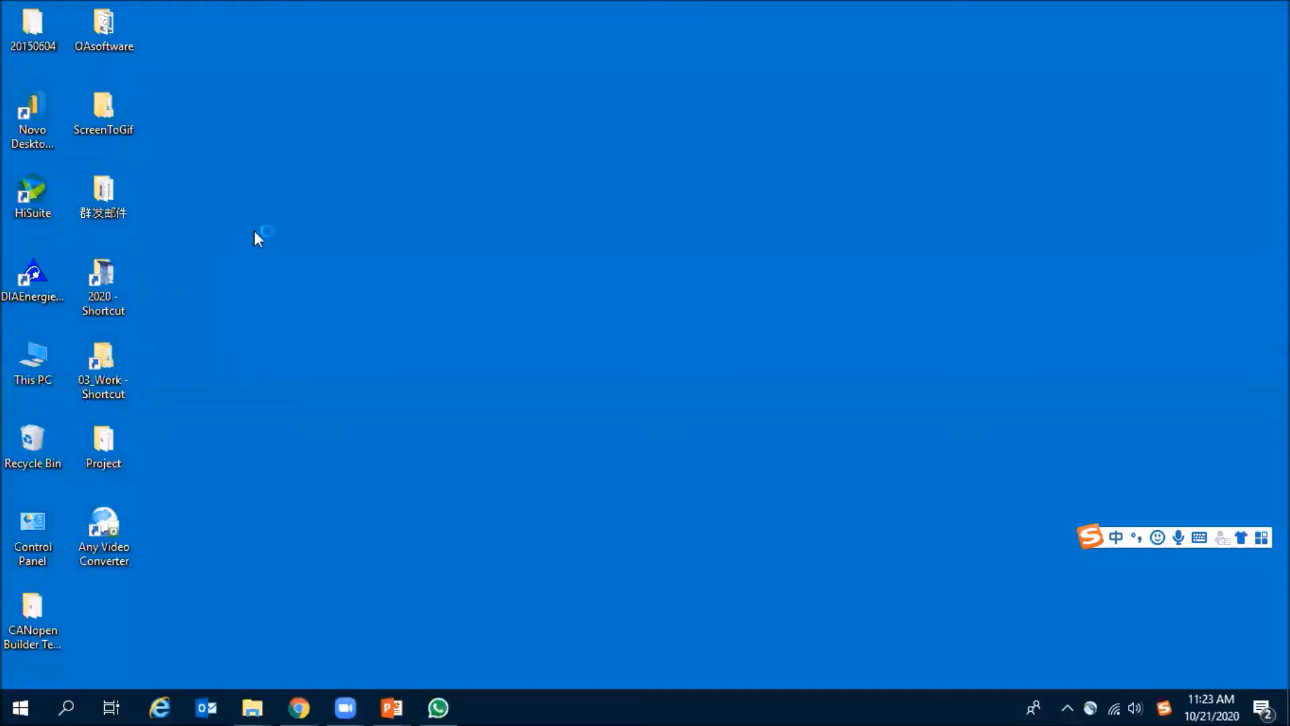
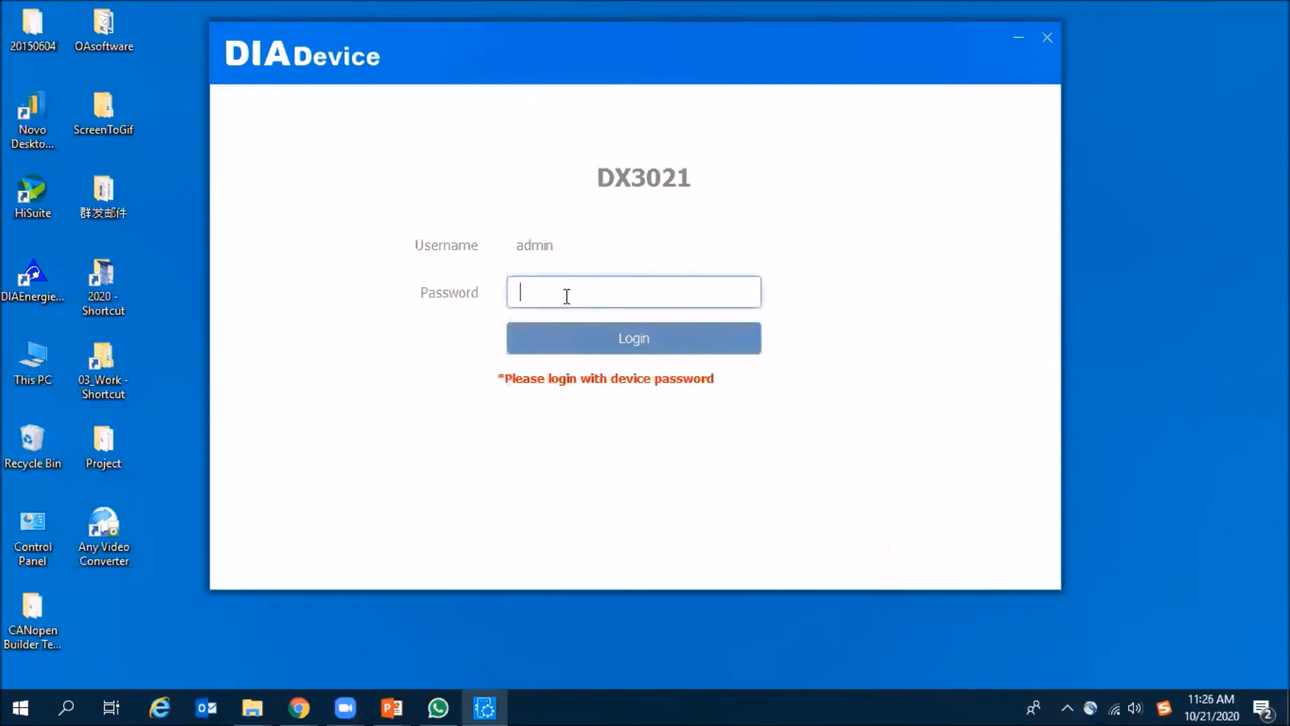
- Log in to the DX3021 with the device password and start binding the device to the cloud
text(•••••)
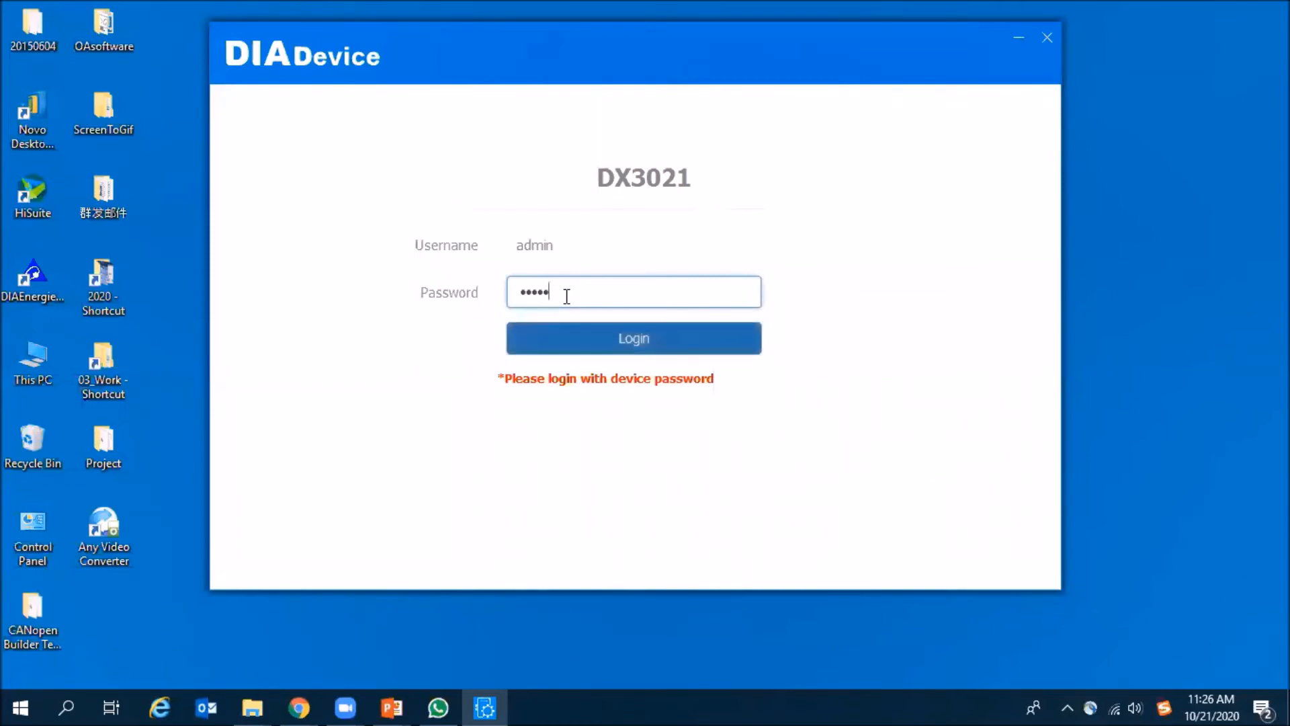
click(605, 349)
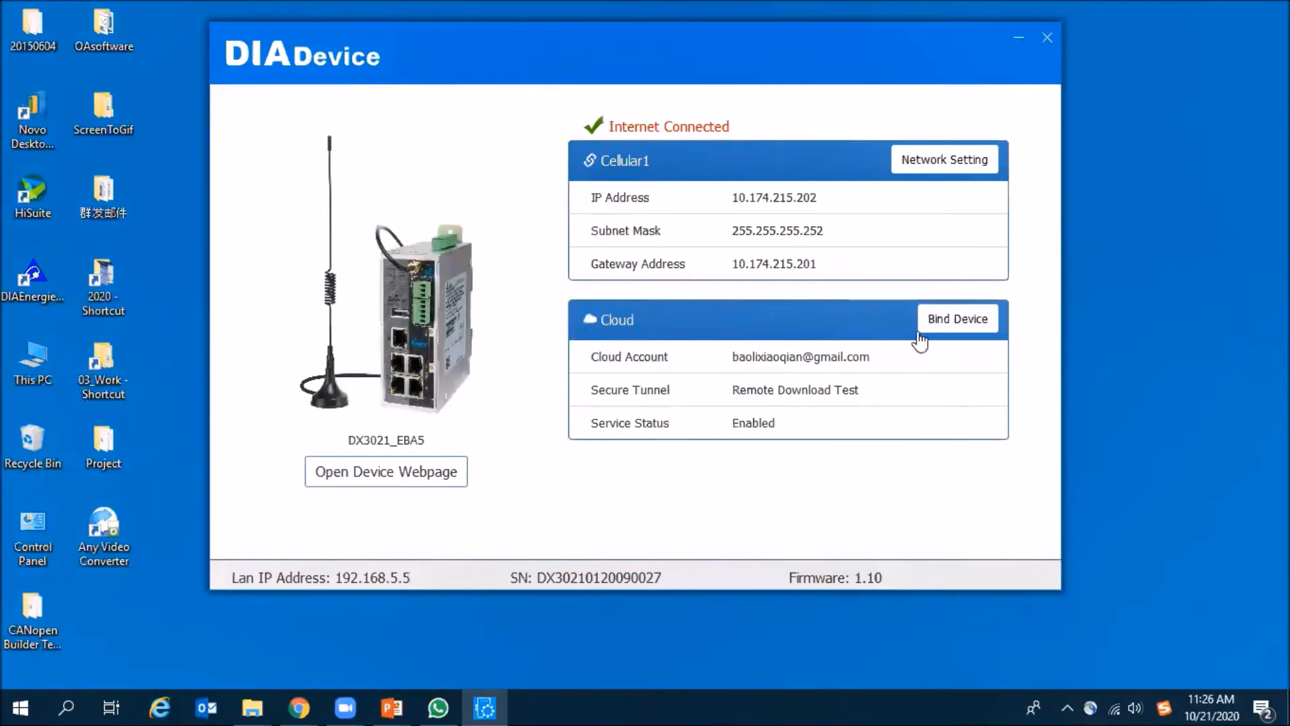
click(953, 329)
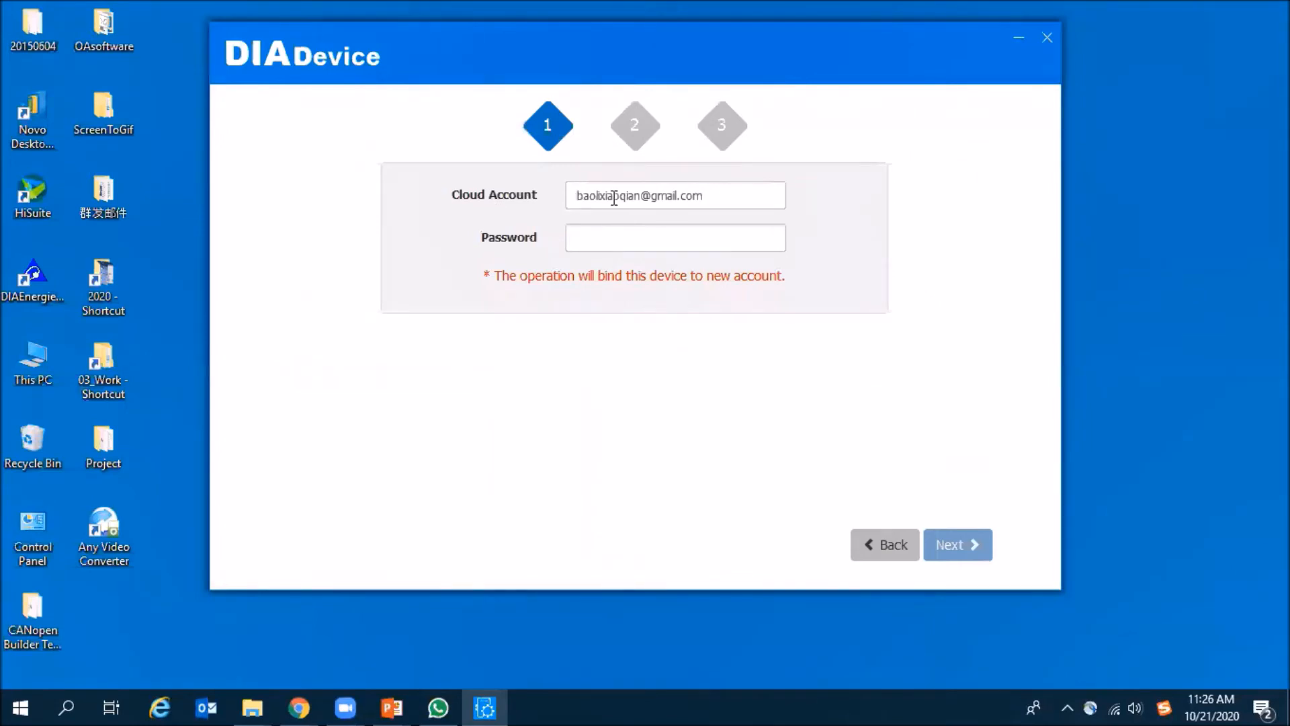
- Authenticate the cloud account with its password and select 20201021_test as the device's secure tunnel
click(616, 240)
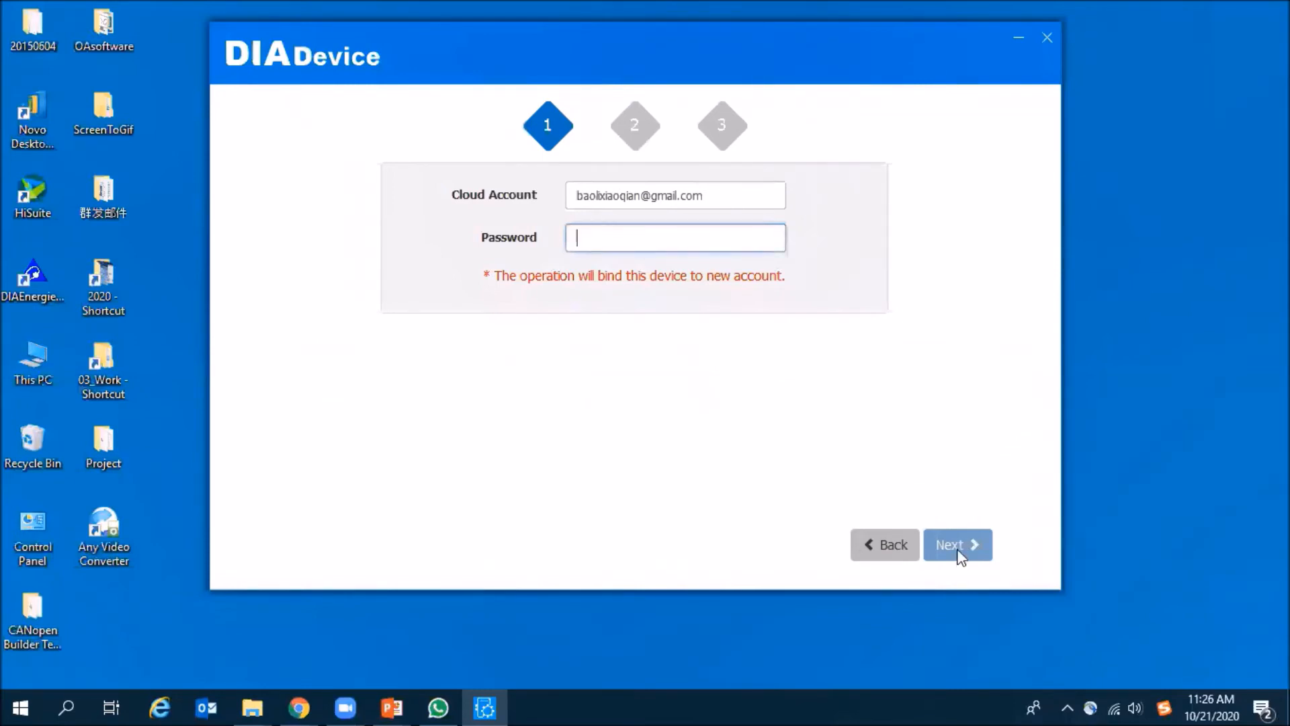
text(12)
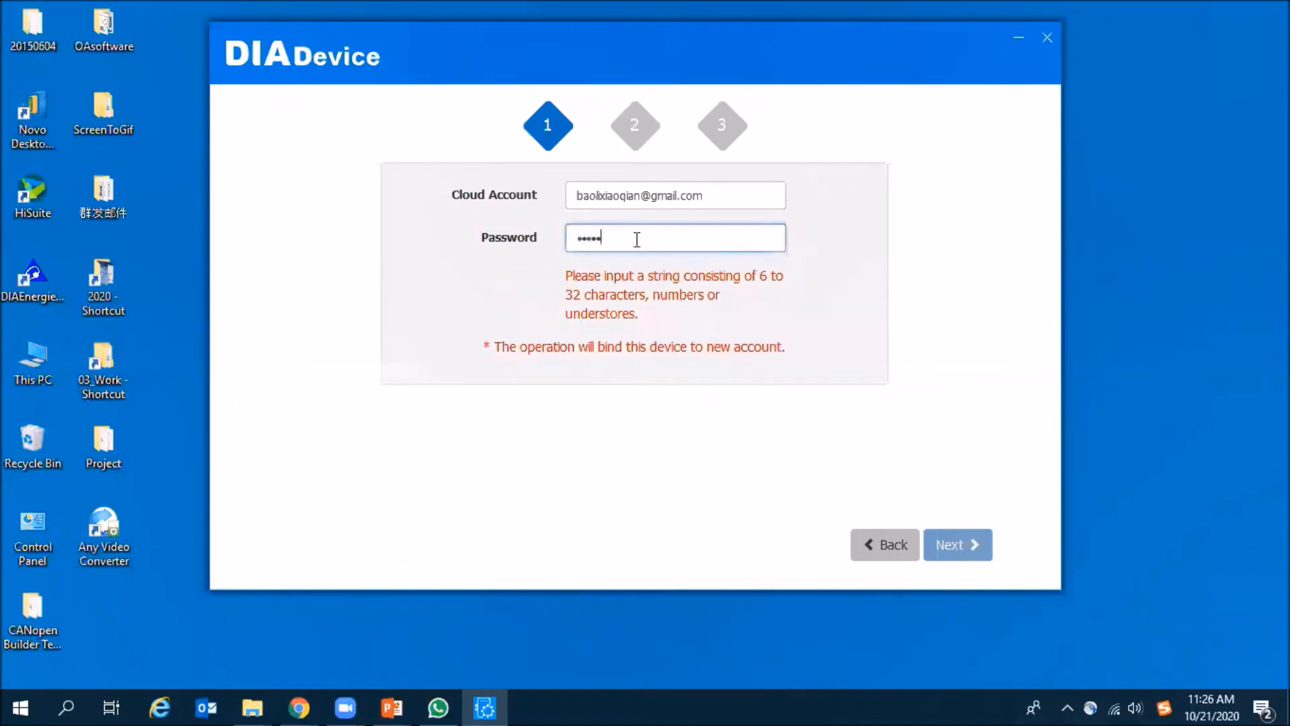
text(3456)
click(957, 557)
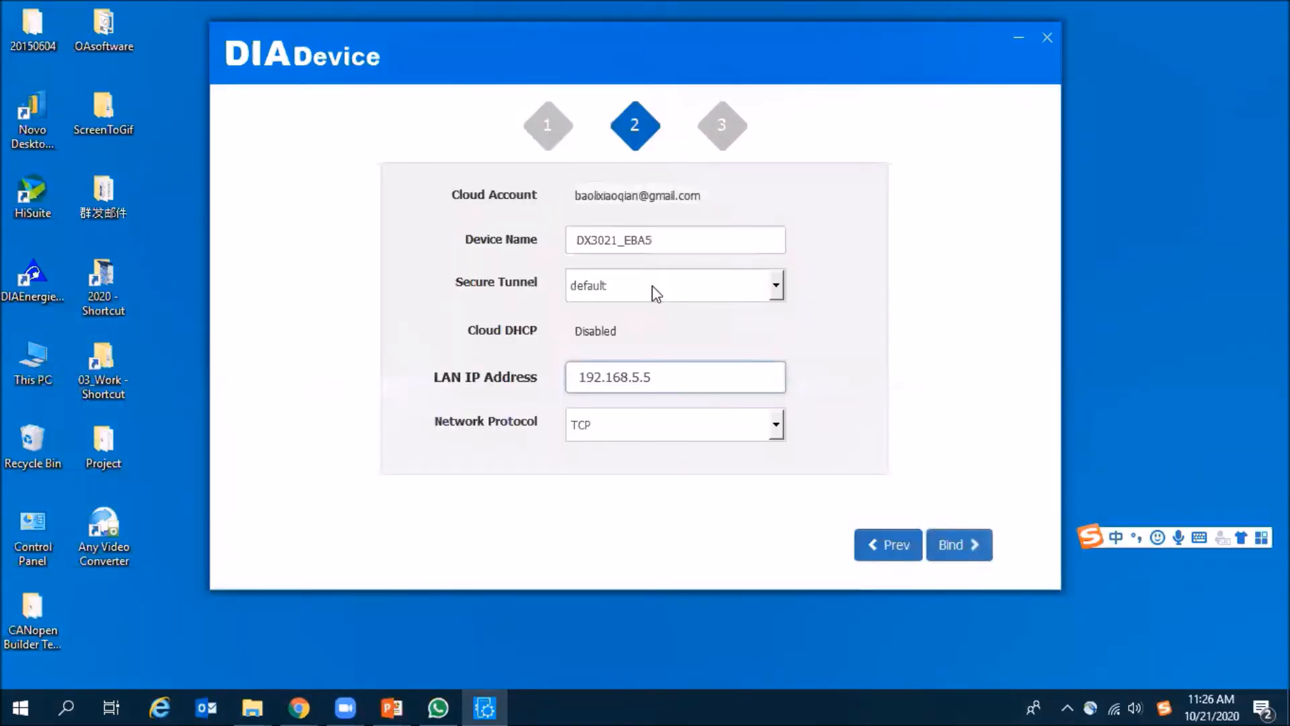
click(623, 290)
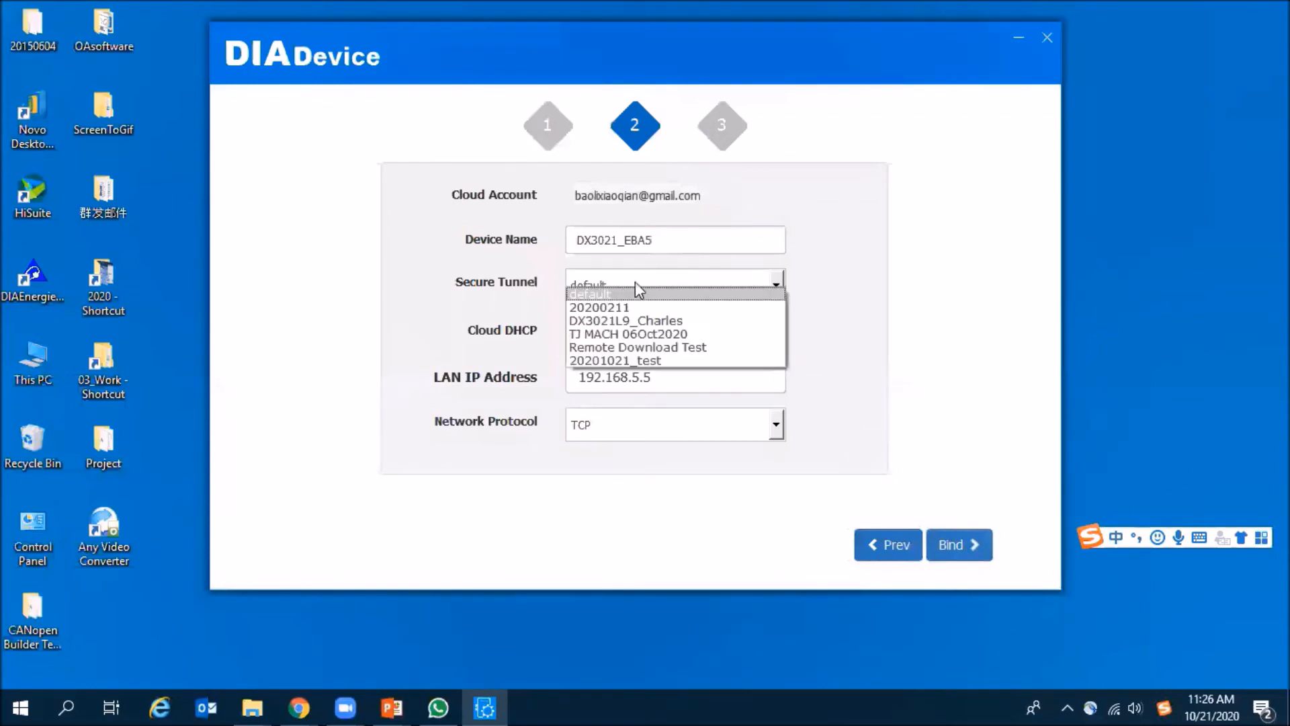
click(663, 360)
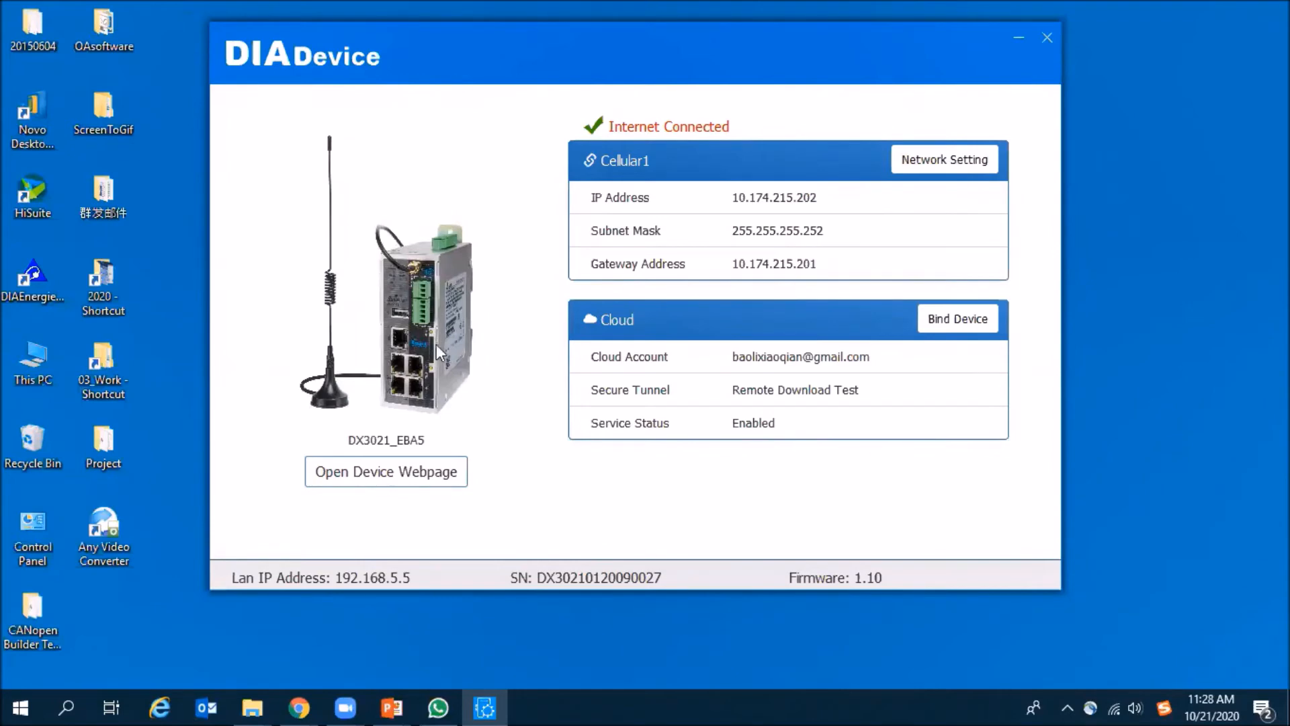
- Open the router's network settings and choose Cellular Link1 as the primary connection
click(926, 164)
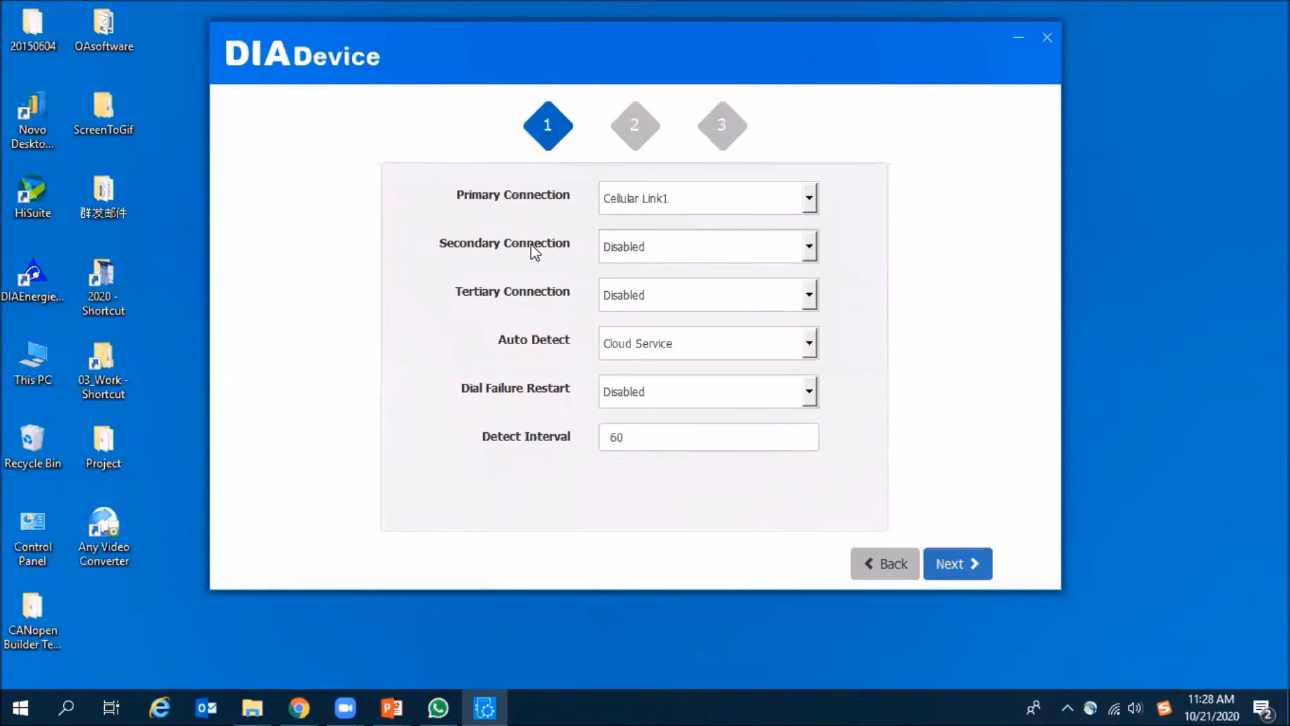
click(654, 199)
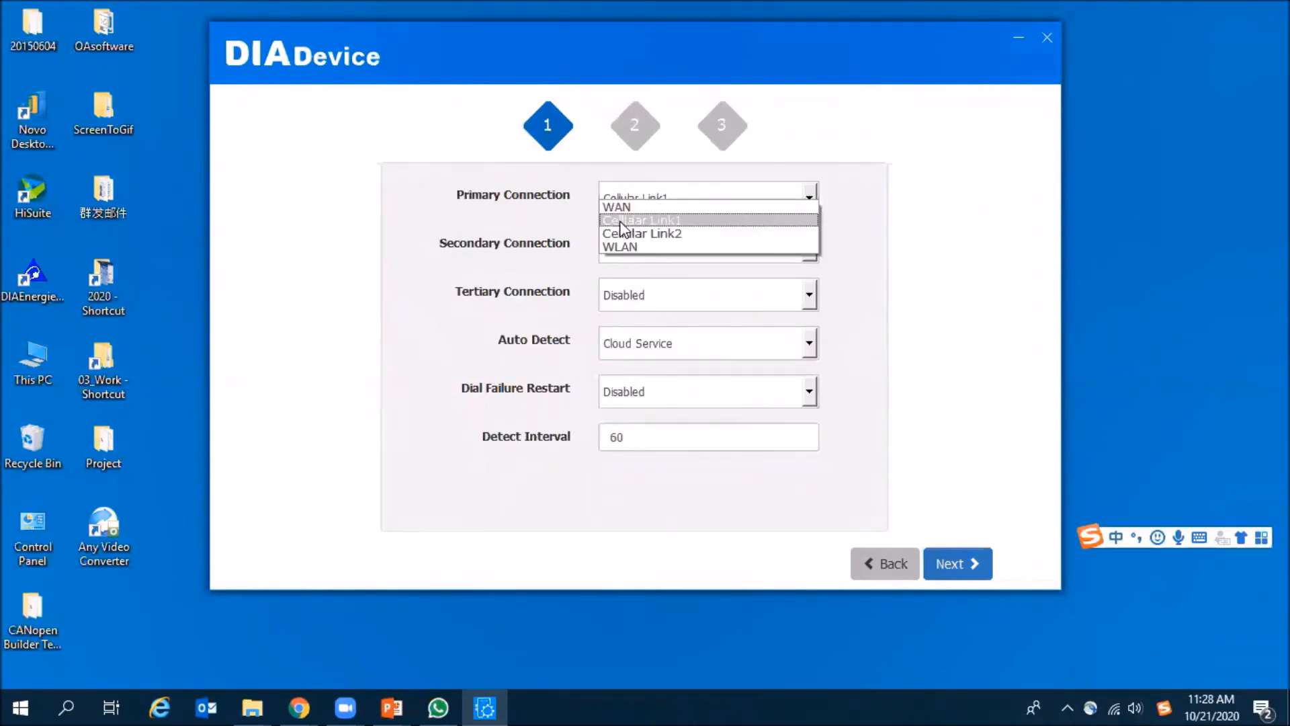
click(591, 215)
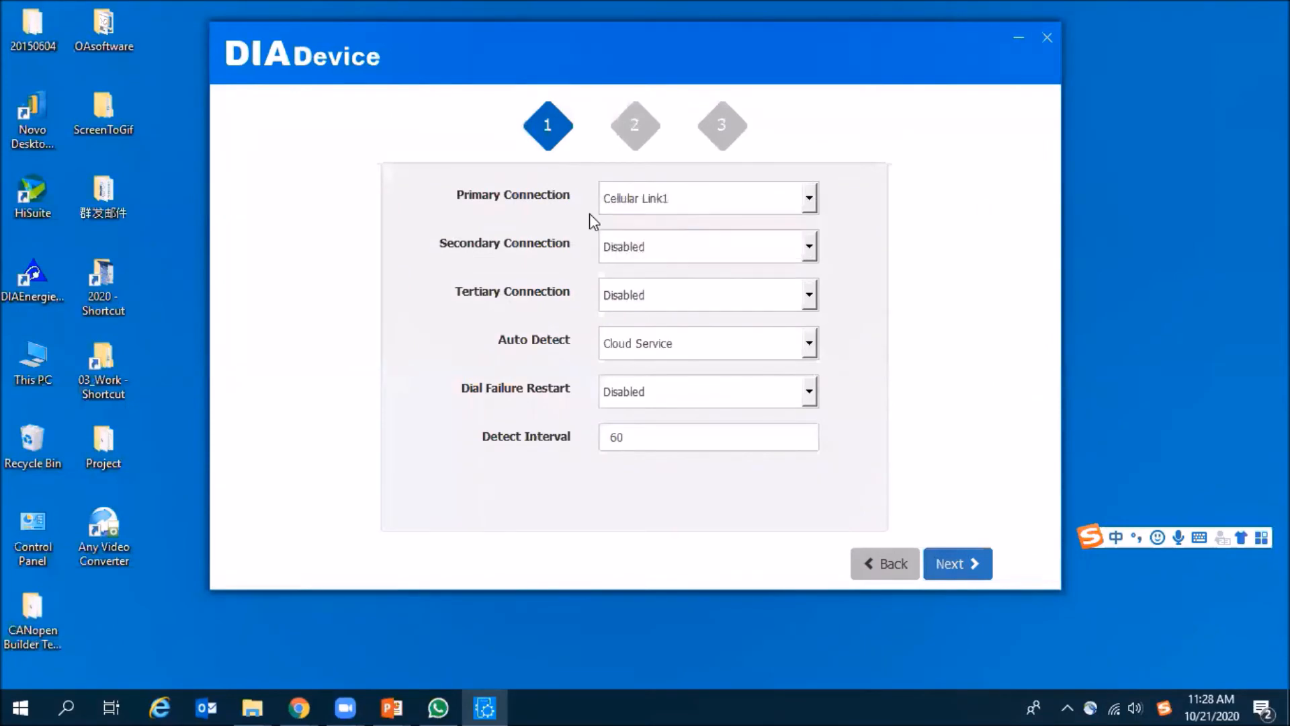
- Try Cellular Link2 as the secondary connection, and return the secondary and tertiary connections to Disabled
click(659, 252)
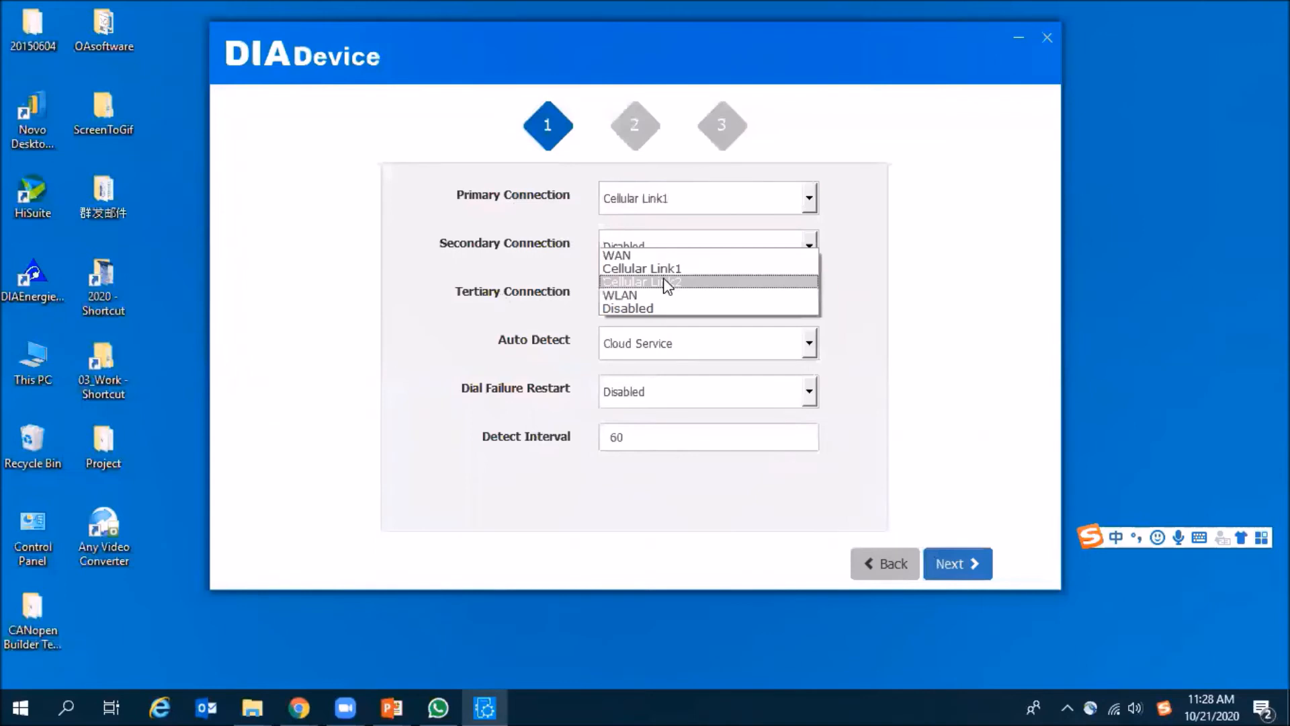
click(665, 282)
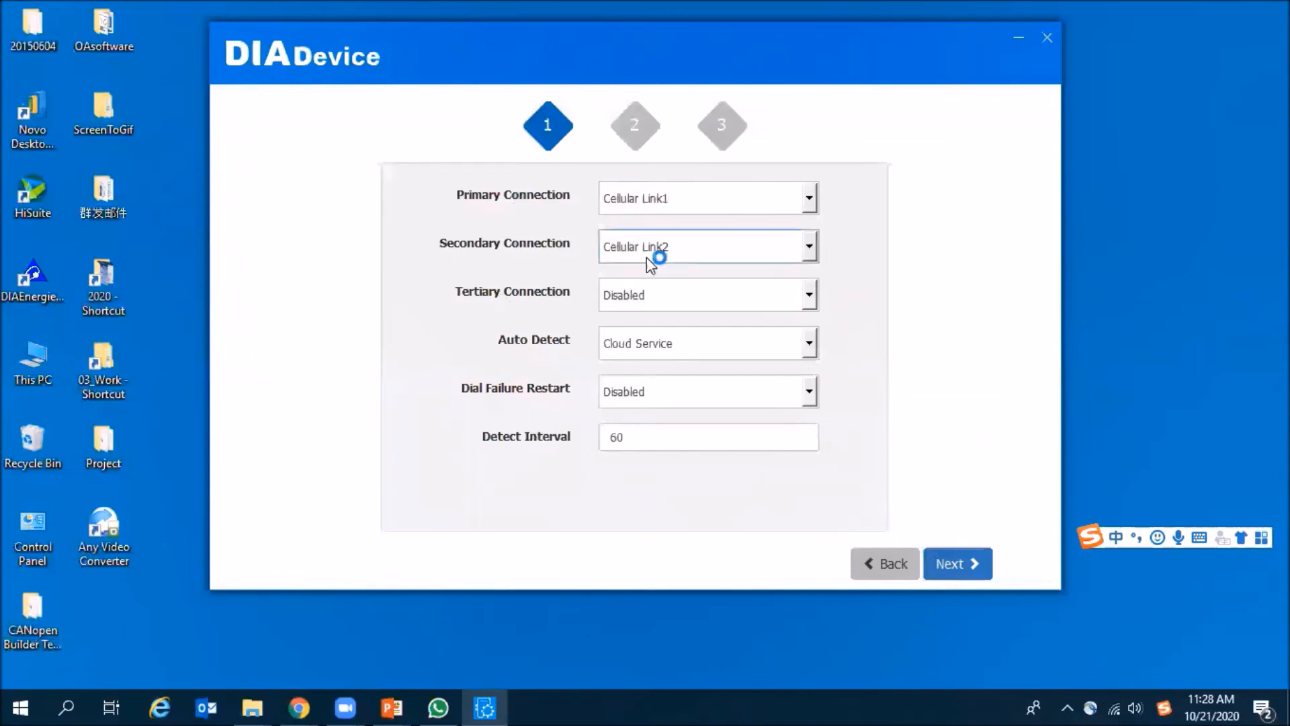
click(651, 296)
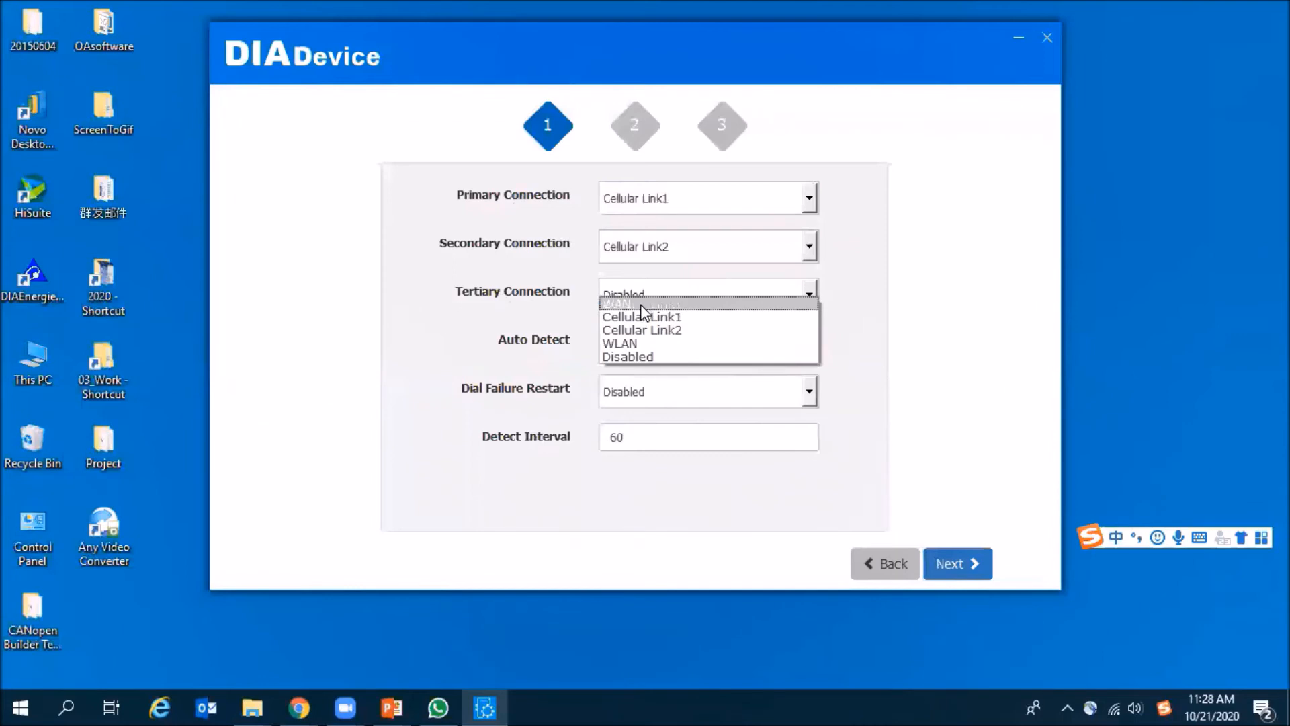
click(645, 356)
click(679, 301)
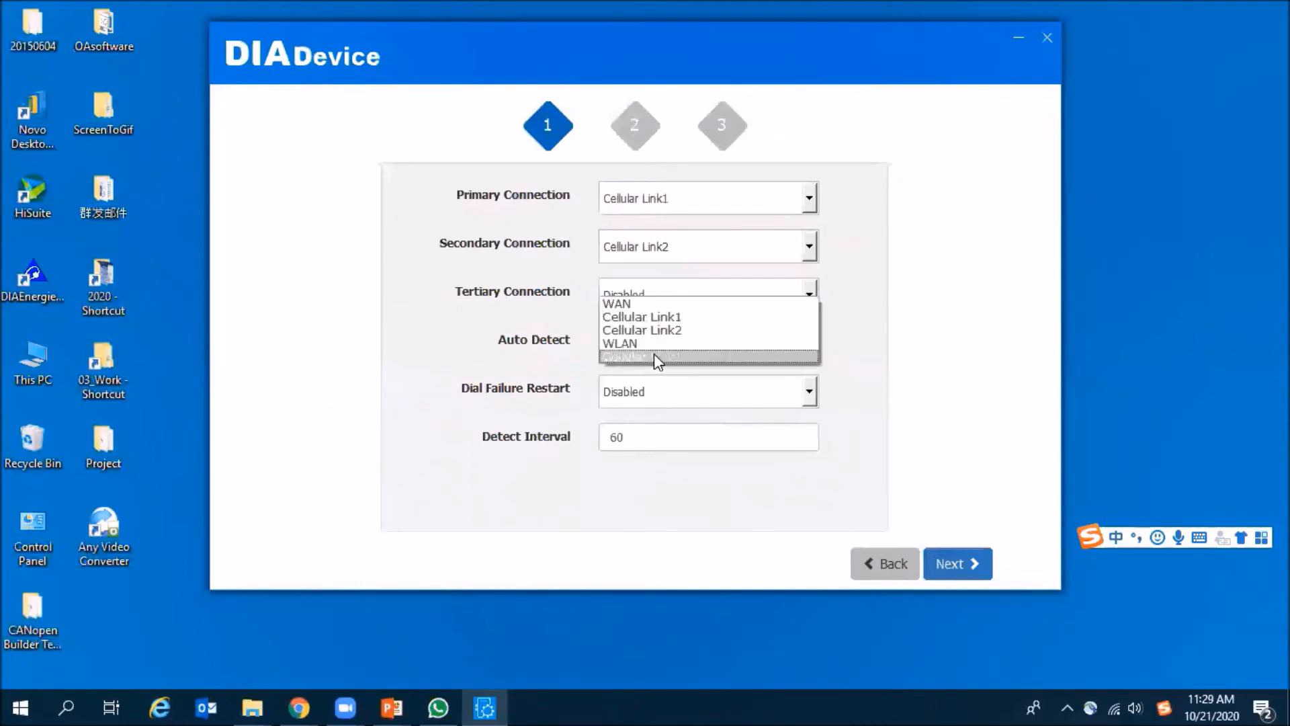
click(655, 354)
click(656, 254)
click(647, 307)
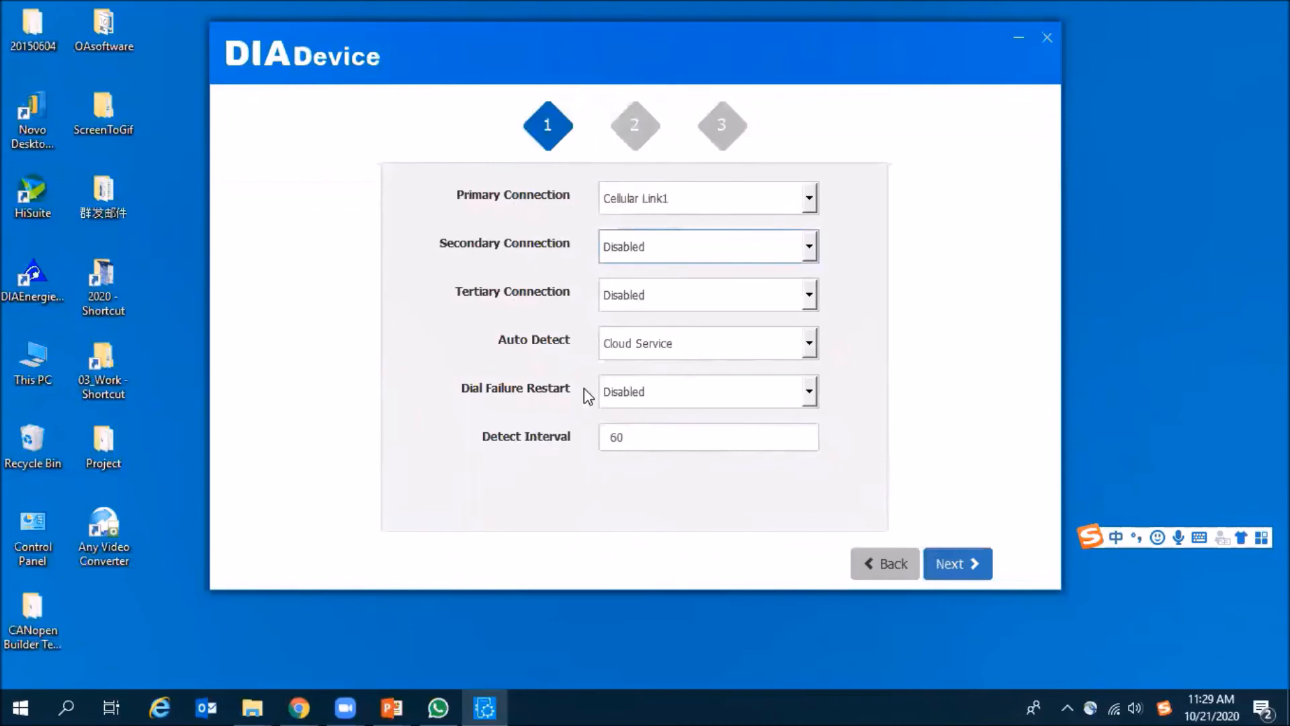
- Proceed to the Cellular1 settings, keep the working mode on Auto, and dial the connection to finish the network setup
click(968, 572)
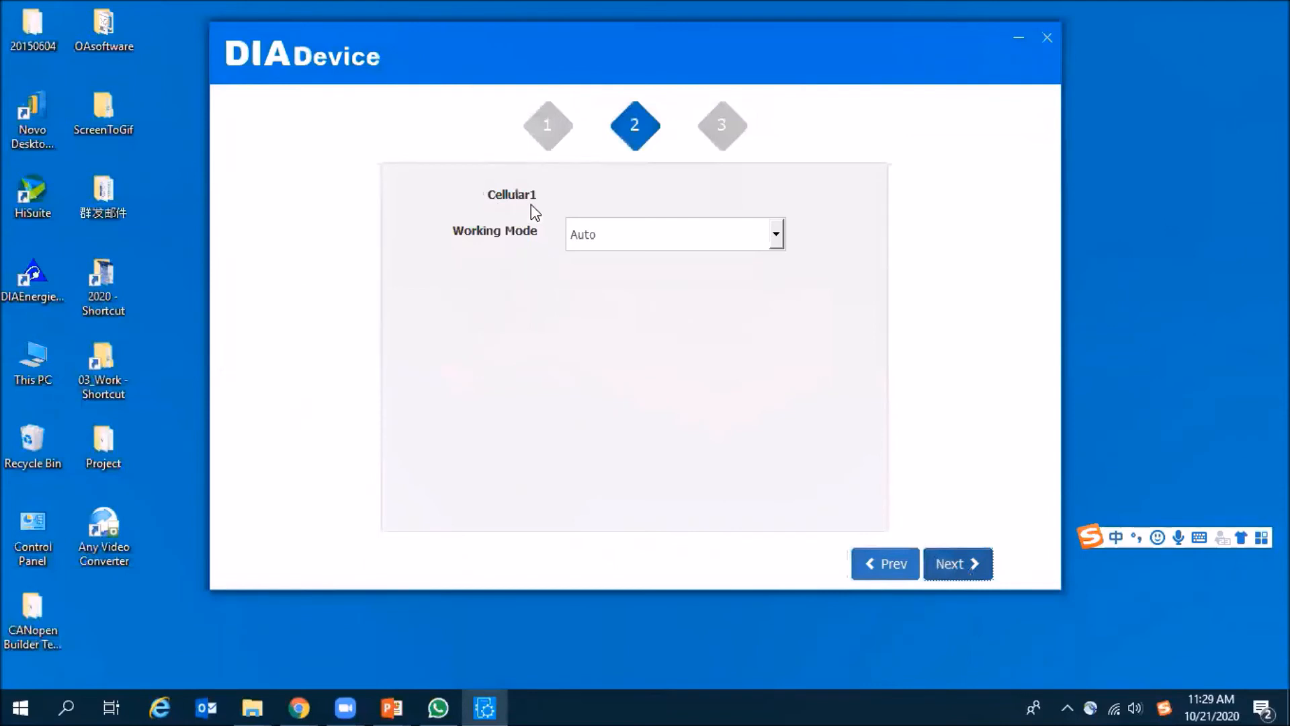
click(611, 242)
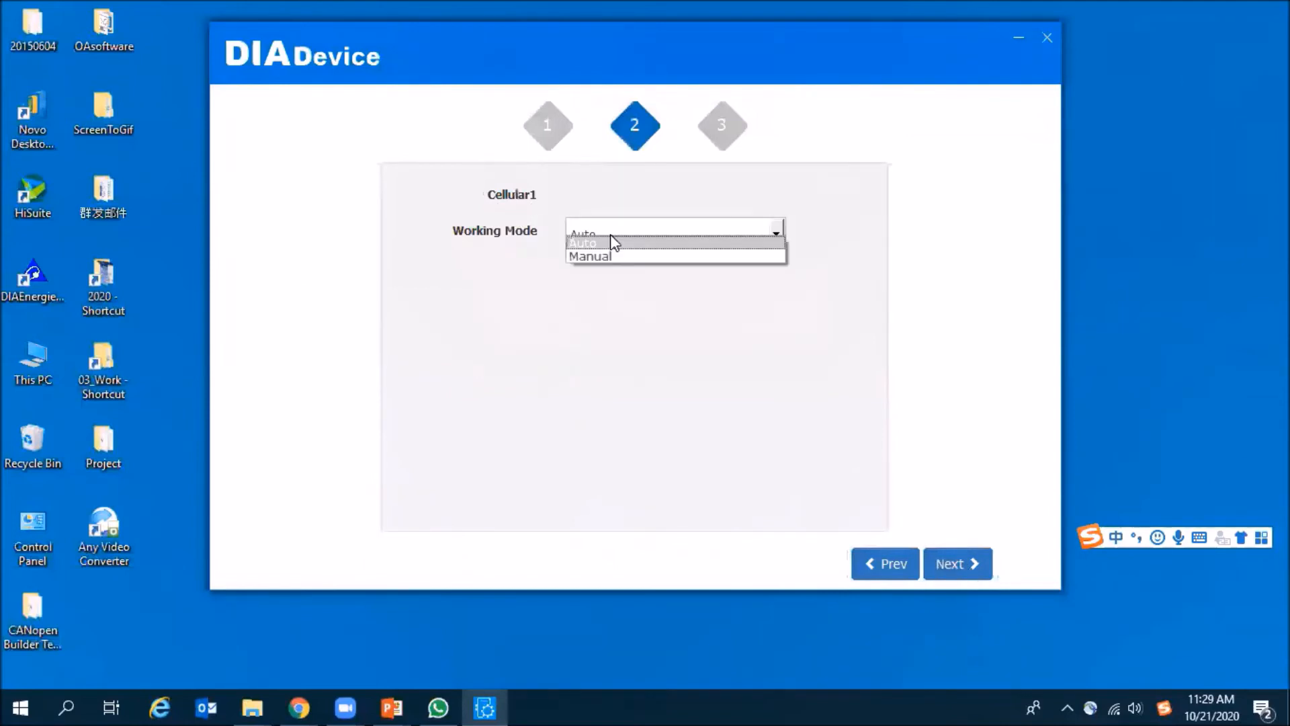
click(612, 242)
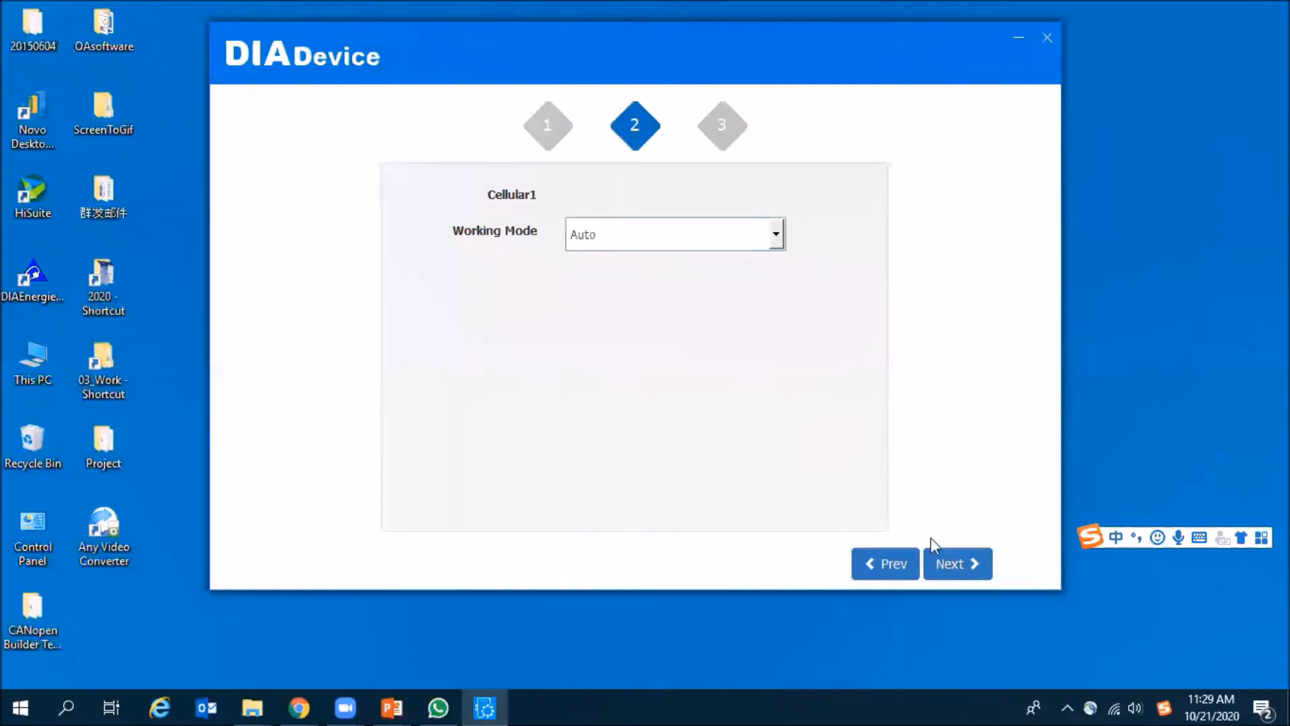
click(976, 576)
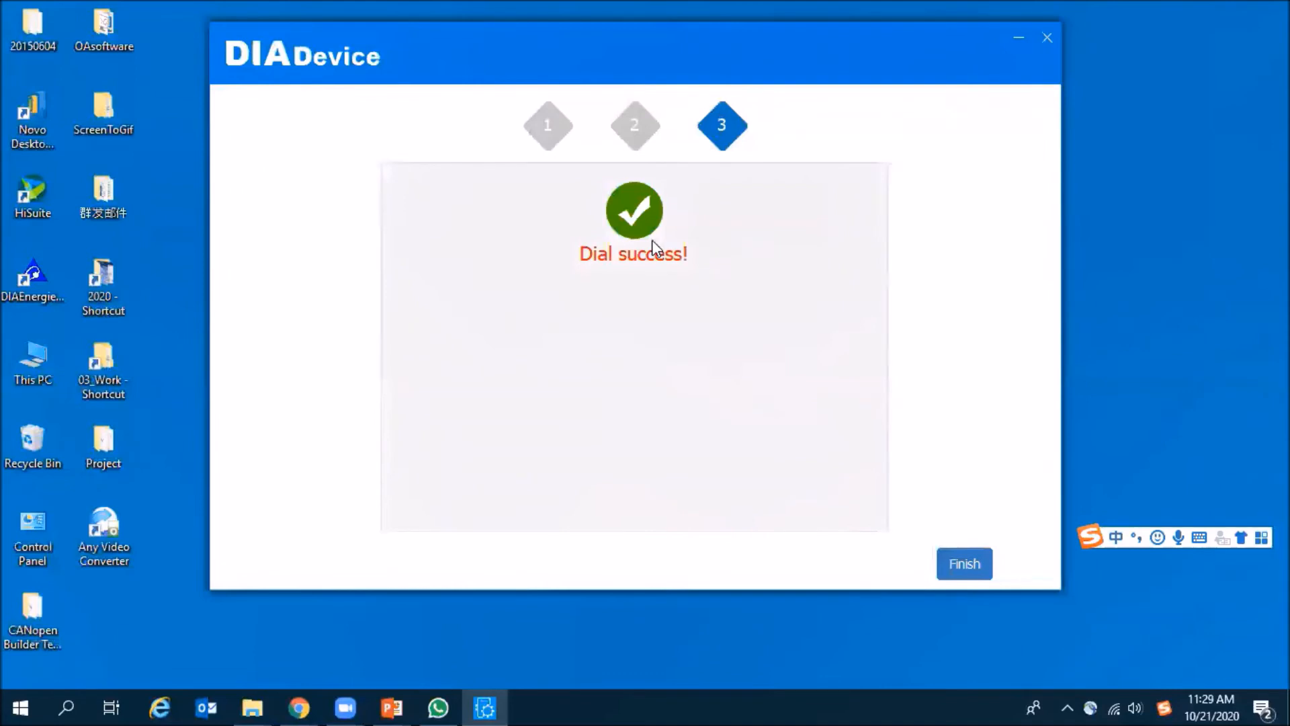
click(972, 565)
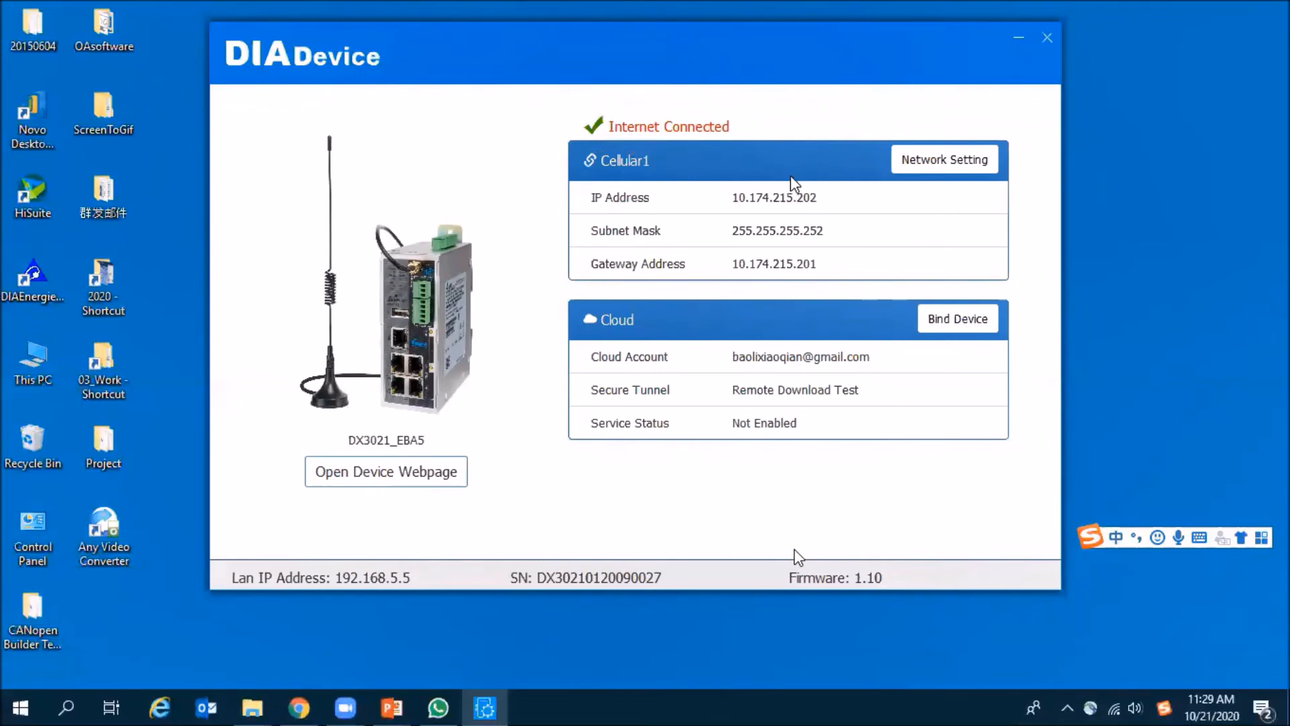
- Skip the video playback forward in 5-second jumps to the footage of the router and PLC hardware
key(Right)
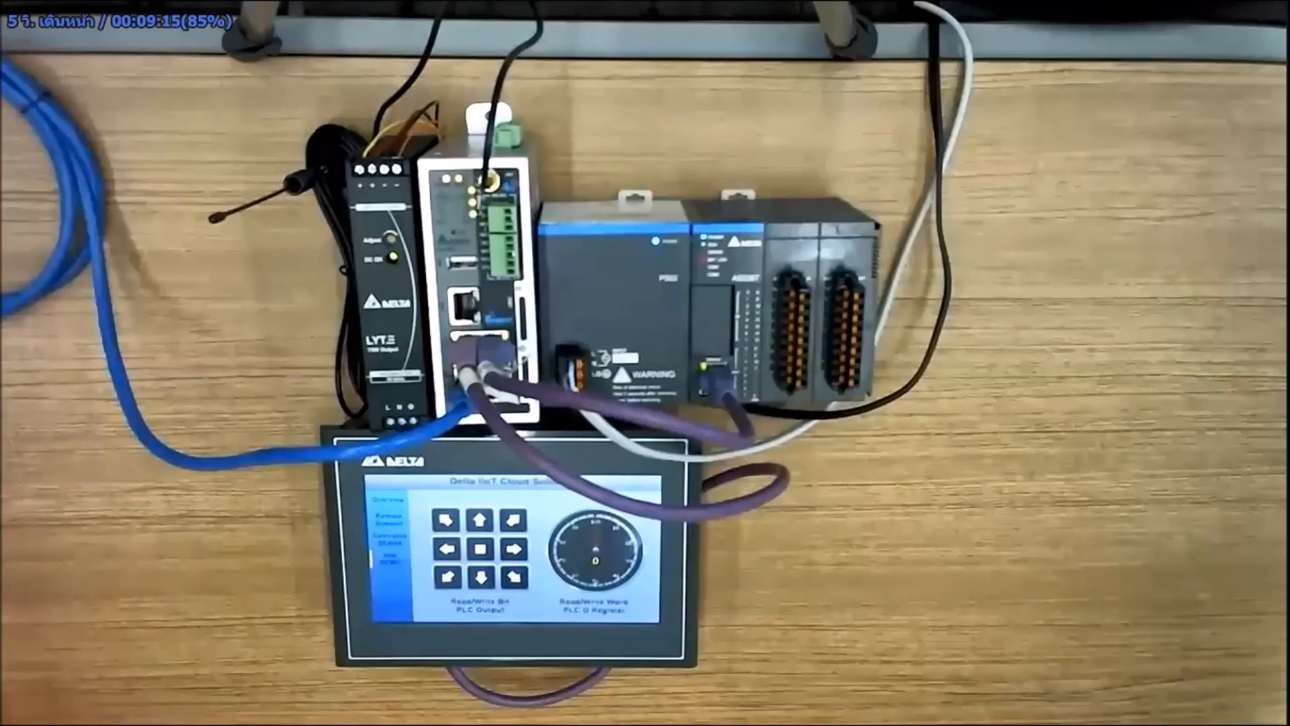
key(Right)
key(Right)
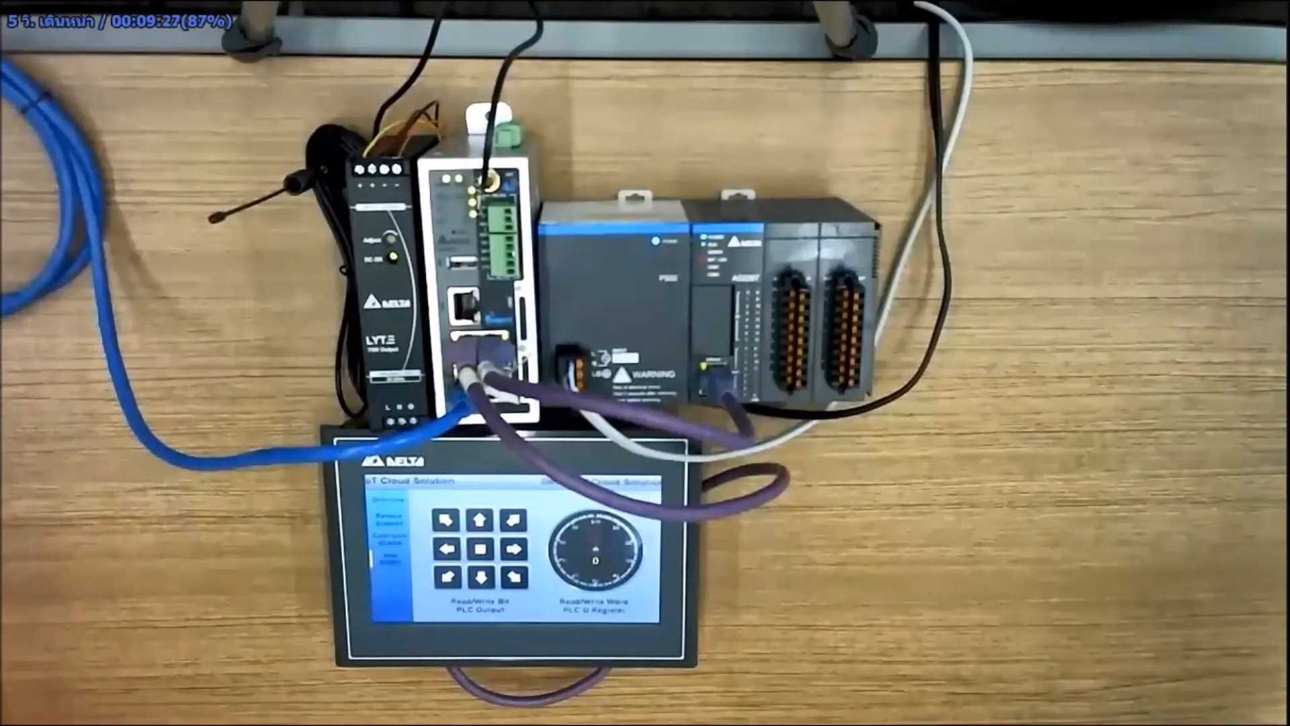